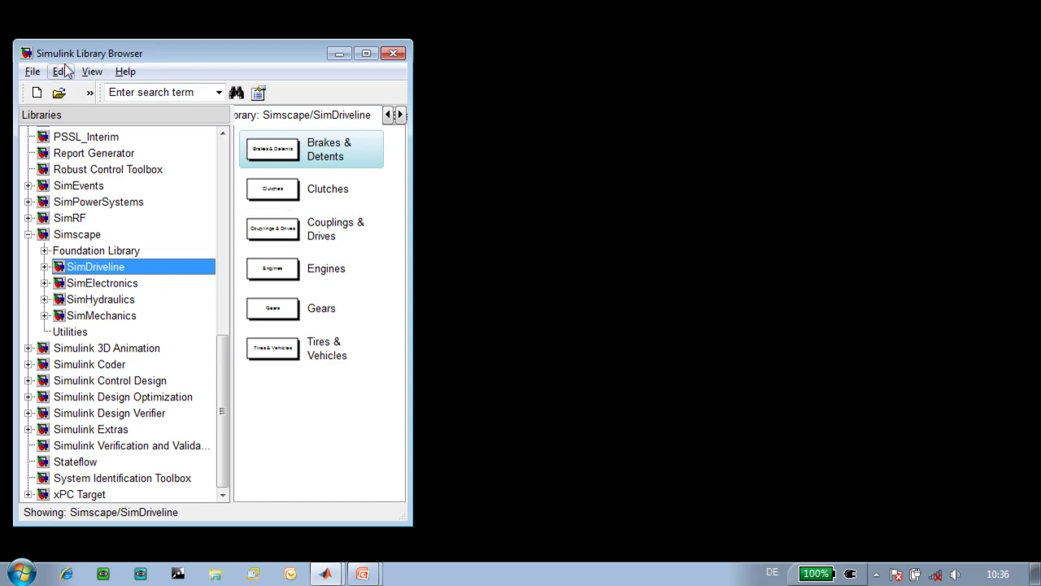
Start a new blank model, widen its window, and place a Generic Engine block from SimDriveline > Engines.
left_click(37, 92)
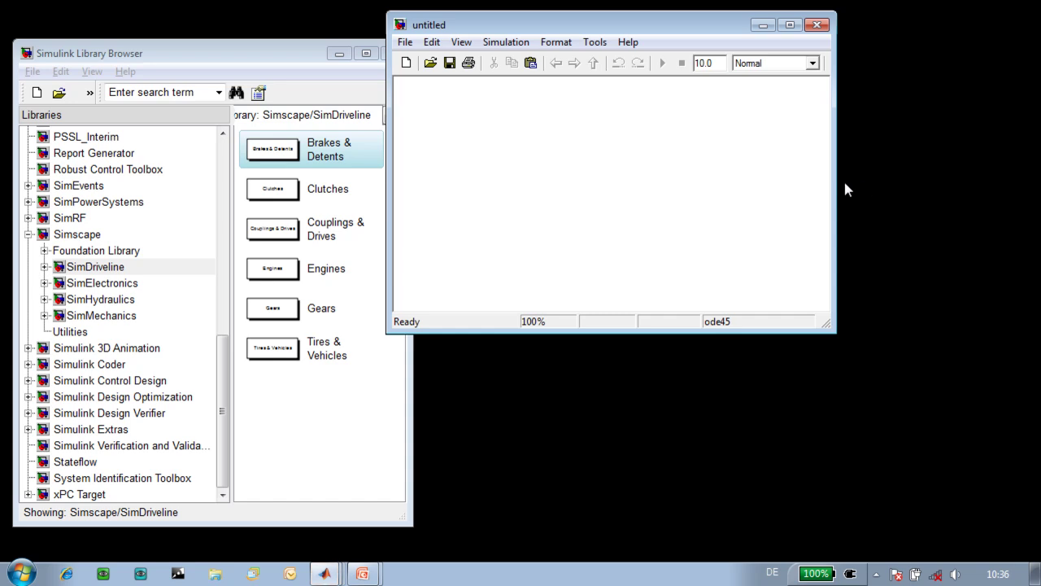
left_click_drag(837, 182, 1036, 161)
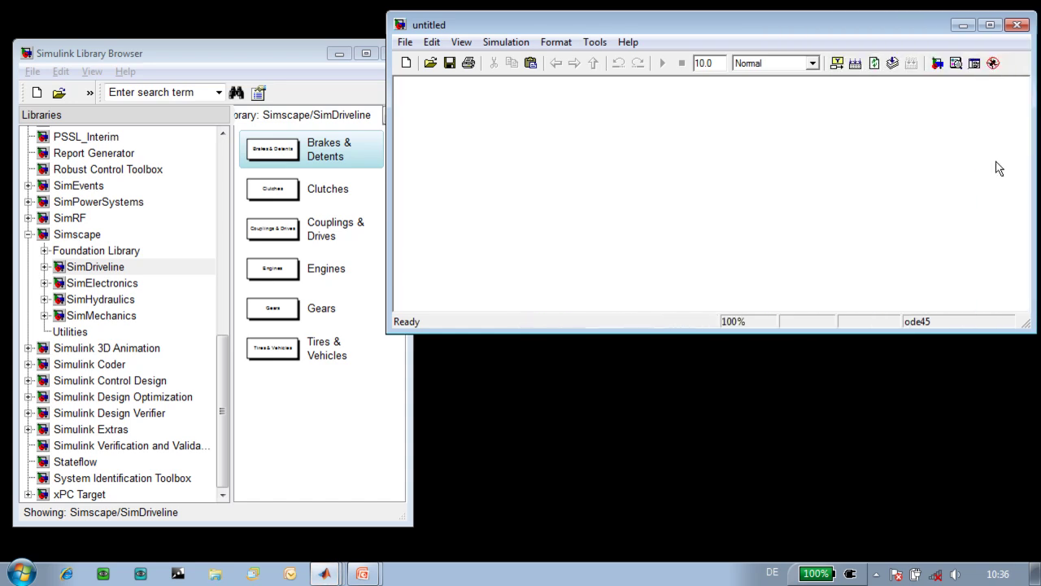
left_click(45, 268)
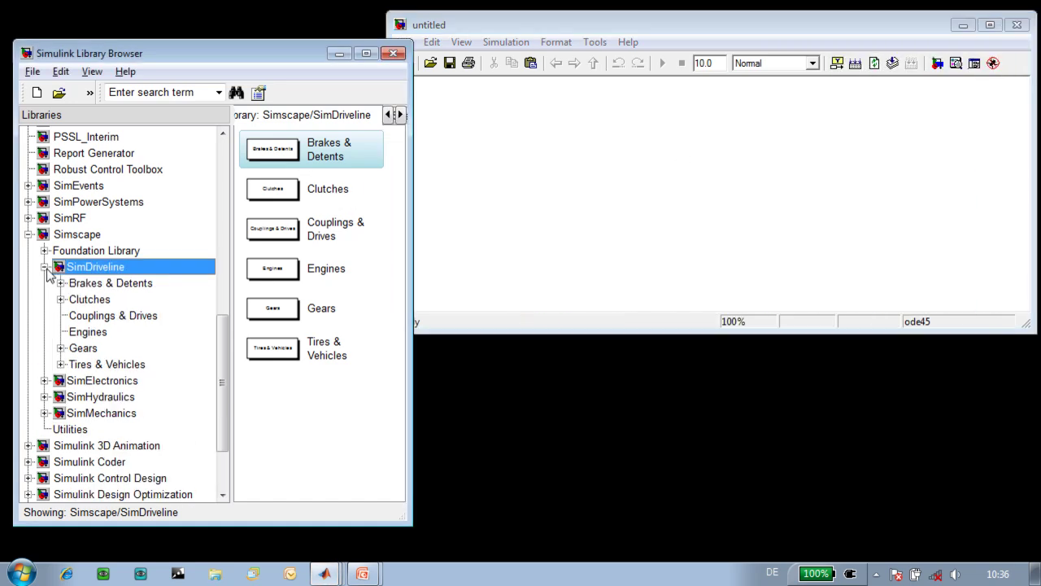
left_click(73, 330)
left_click_drag(271, 151, 512, 169)
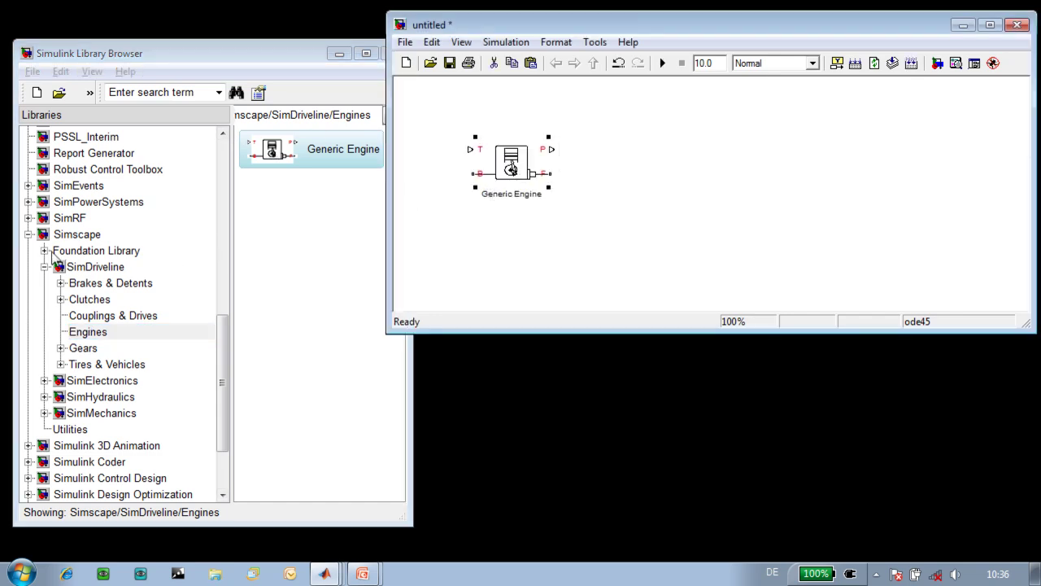
Add a PS Constant from Physical Signals > Sources to the left of the engine.
left_click(46, 258)
left_click(45, 252)
left_click(61, 332)
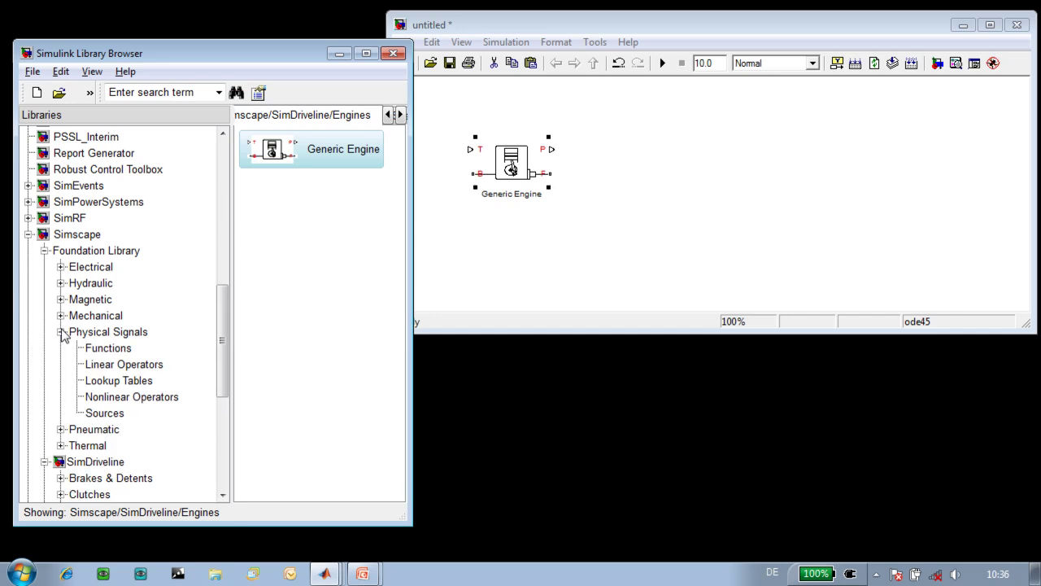
left_click(99, 413)
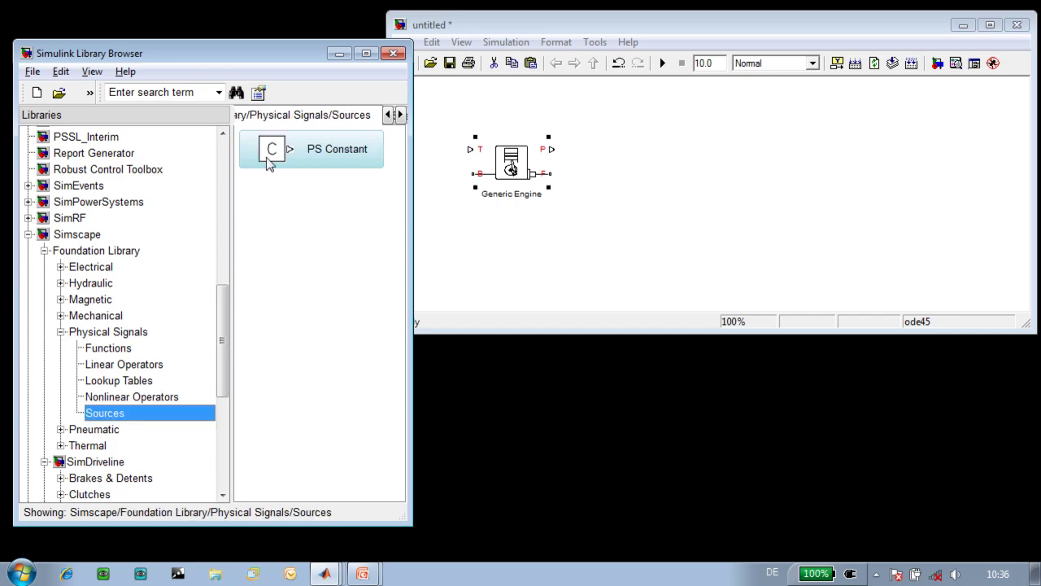
left_click_drag(317, 168, 465, 148)
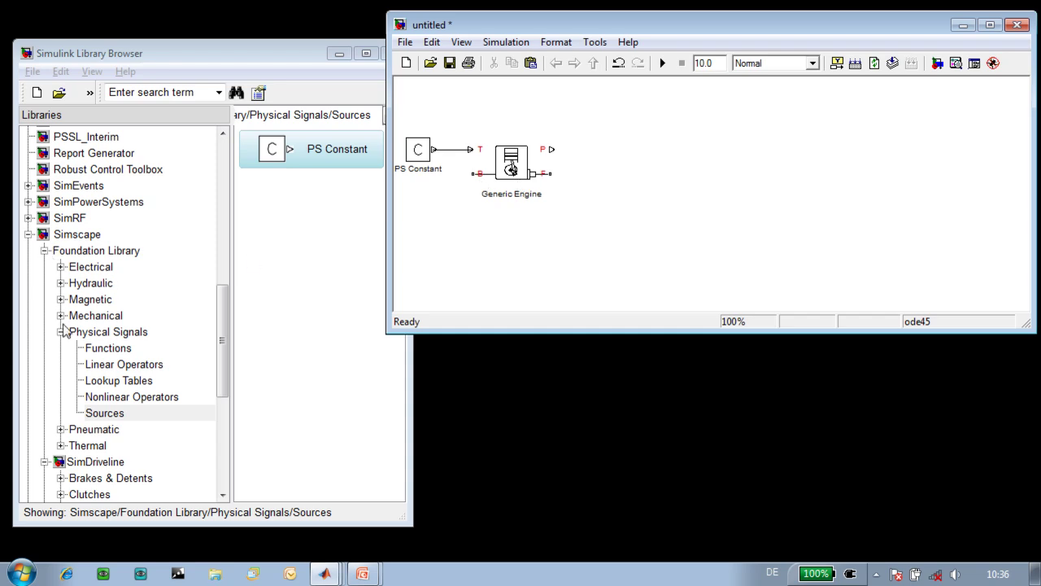
Ground the engine with a Mechanical Rotational Reference below it, with the block name hidden.
left_click(60, 316)
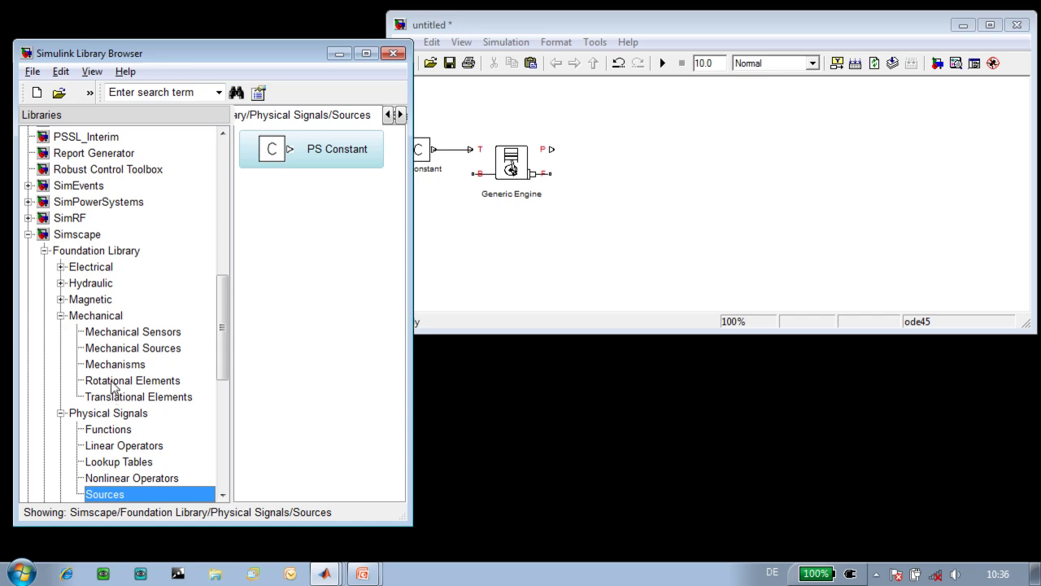
left_click(114, 382)
left_click_drag(272, 190, 472, 186)
left_click(456, 244)
key("alt+o")
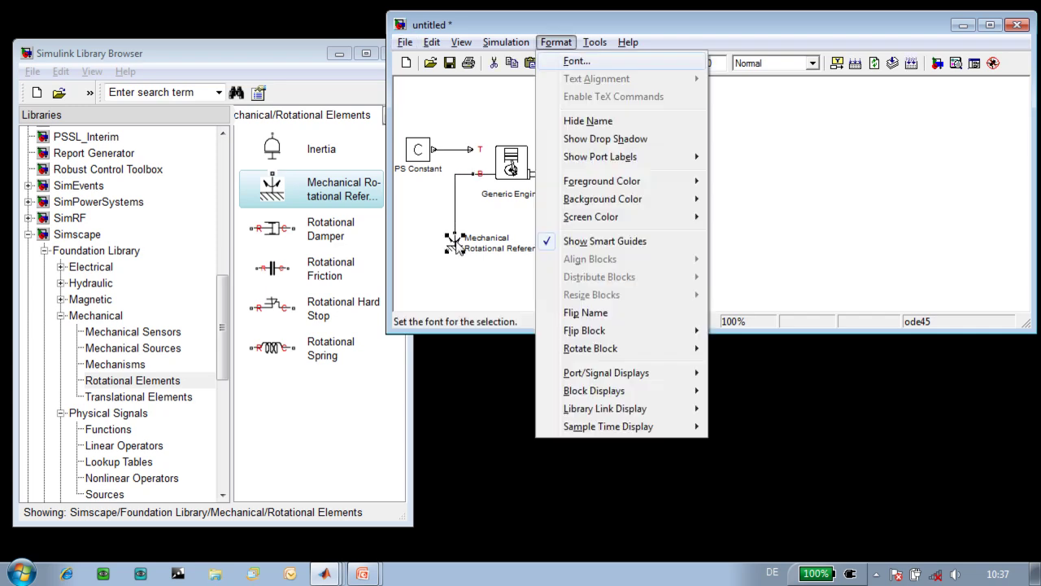
key("h")
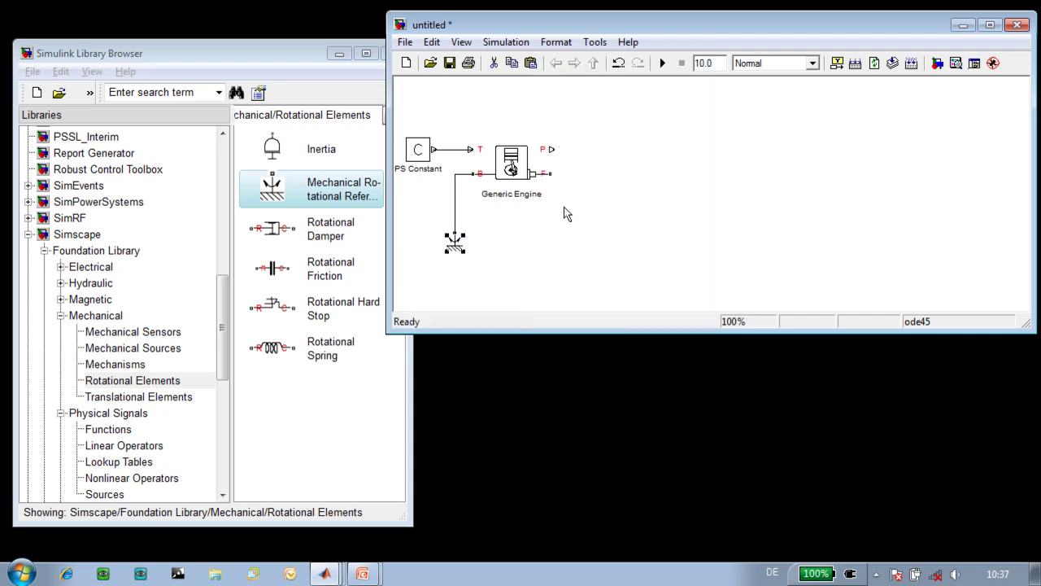
Attach an Inertia to the engine shaft with 0.2 kg*m^2 inertia and 800 rpm initial velocity.
left_click_drag(272, 153, 594, 225)
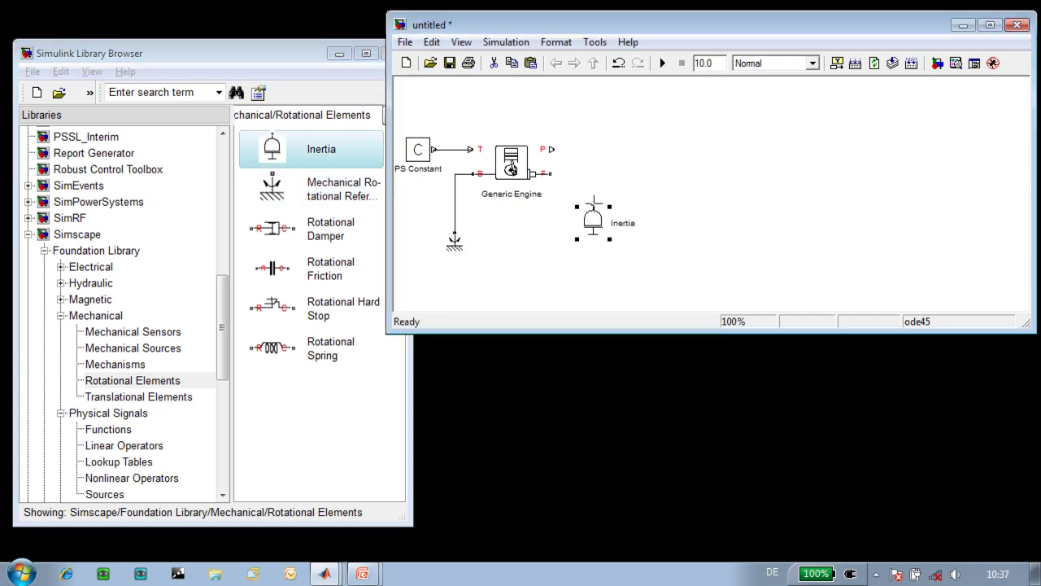
double_click(593, 221)
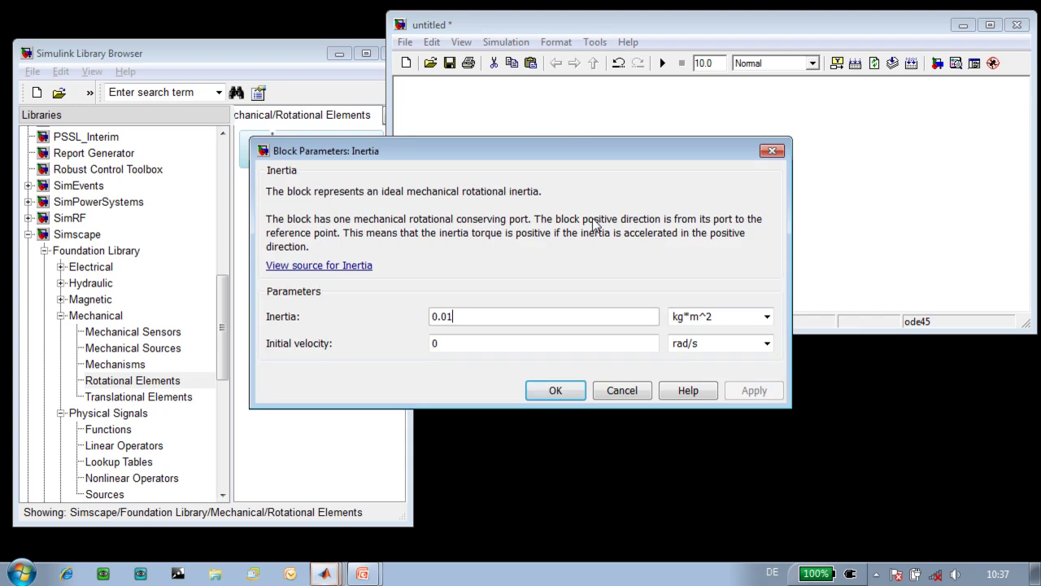
key("BackSpace")
key("BackSpace")
key("Tab")
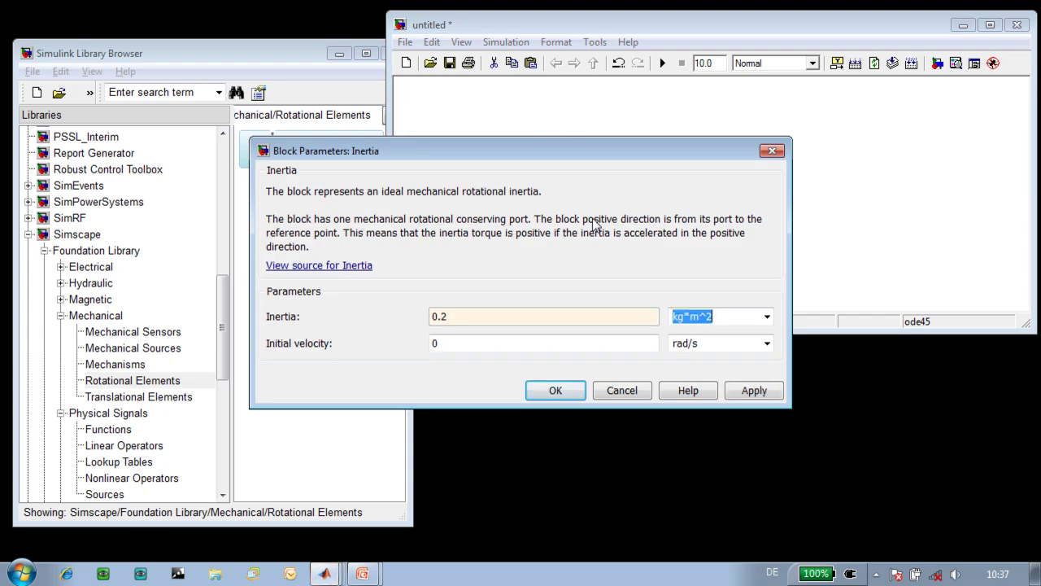
key("Tab")
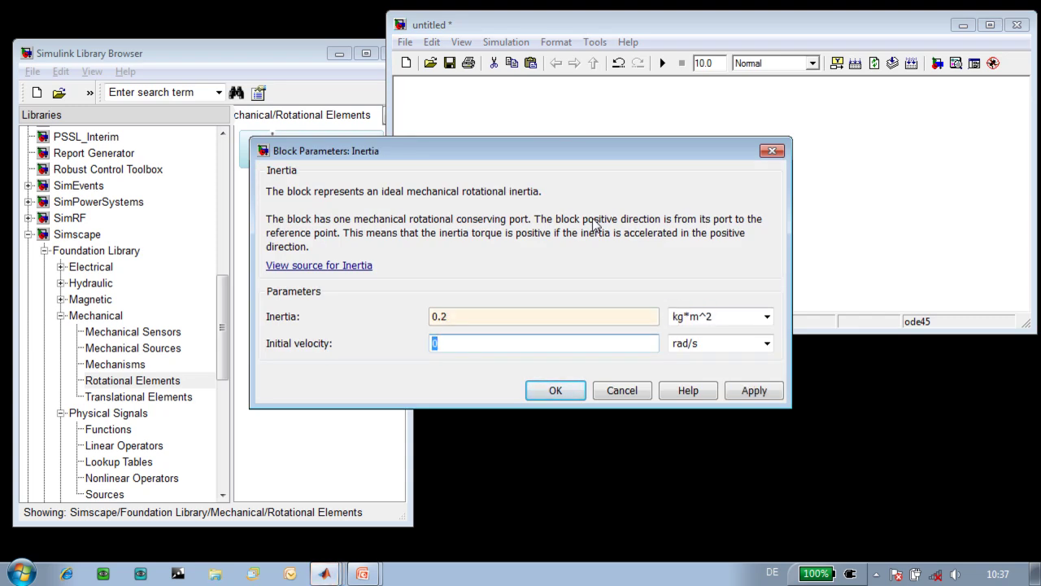
type("800")
key("Tab")
type("r")
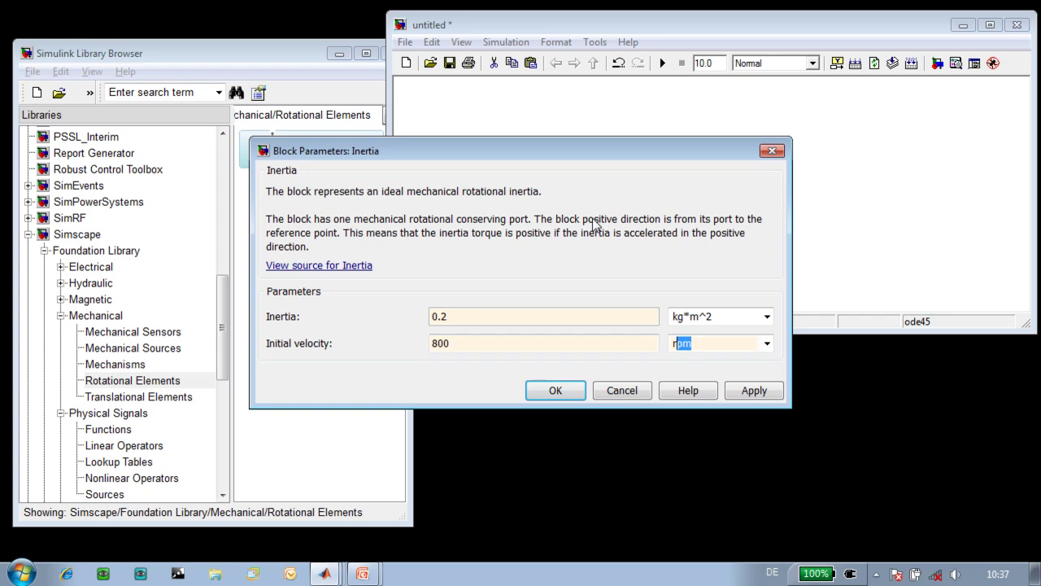
left_click(557, 390)
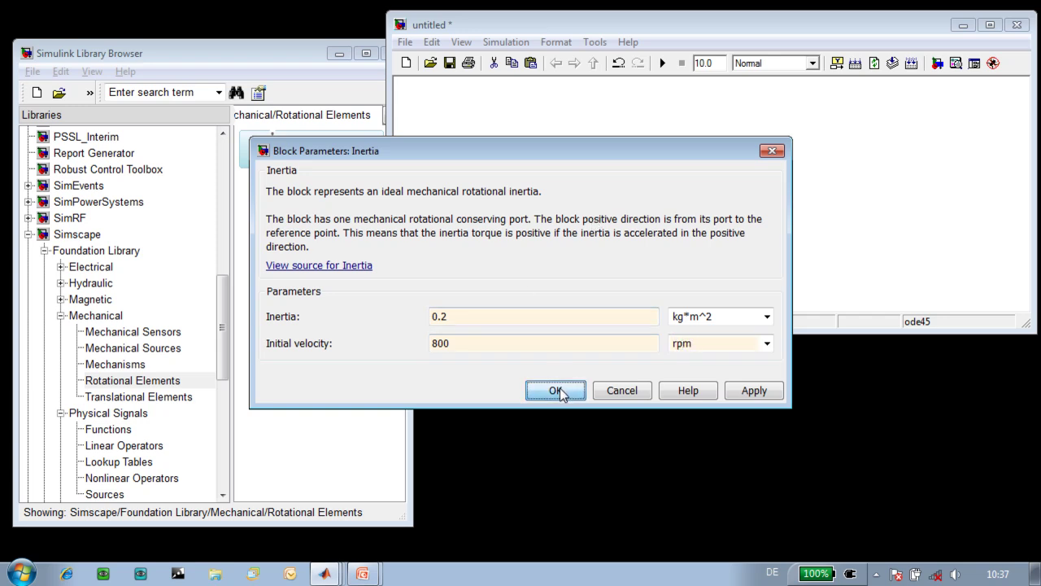
Place a Torque Converter from Couplings & Drives and connect it to the engine shaft.
left_click_drag(224, 341, 233, 432)
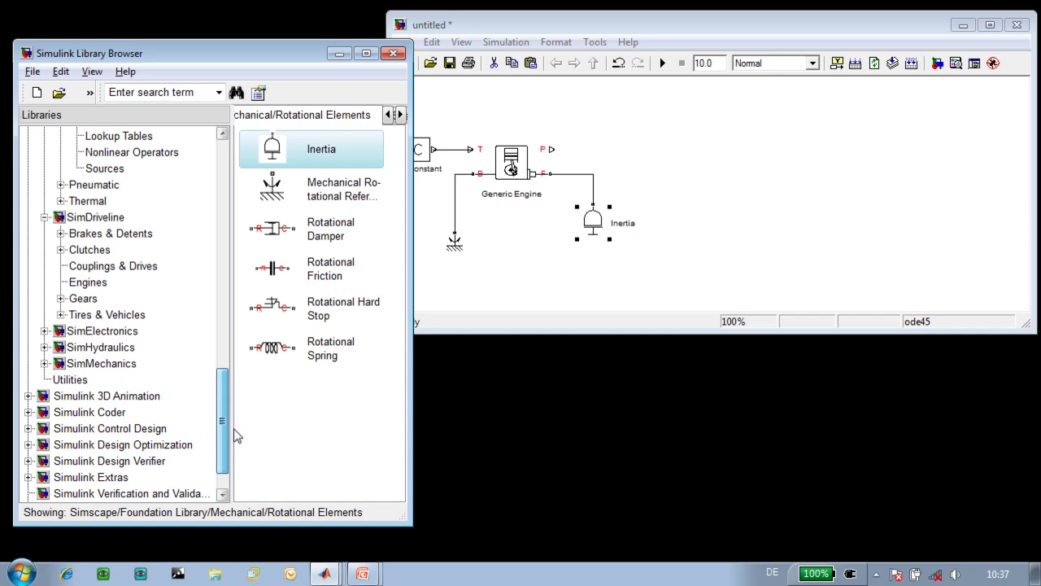
left_click(133, 272)
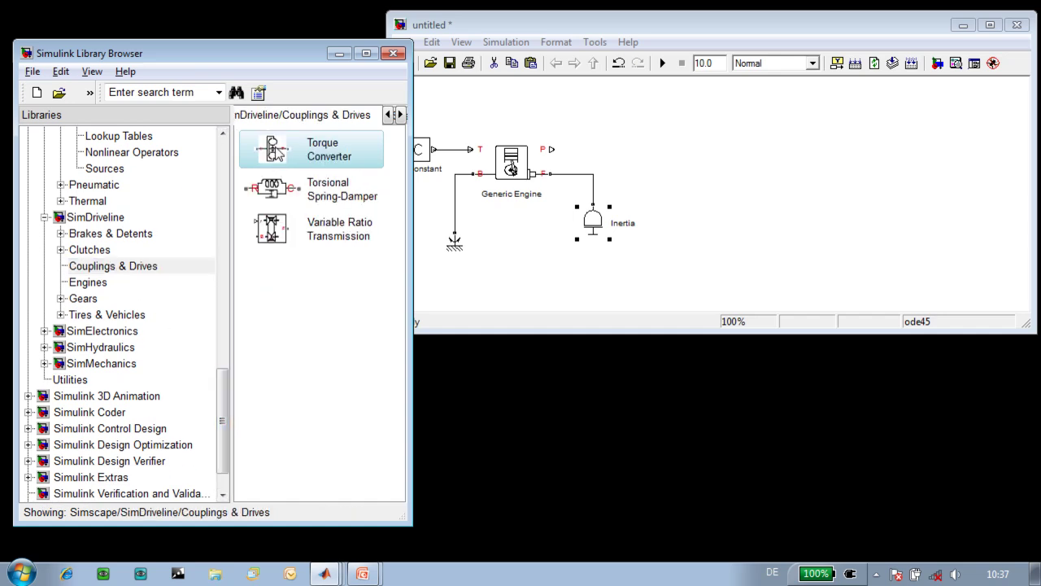
left_click_drag(683, 180, 672, 179)
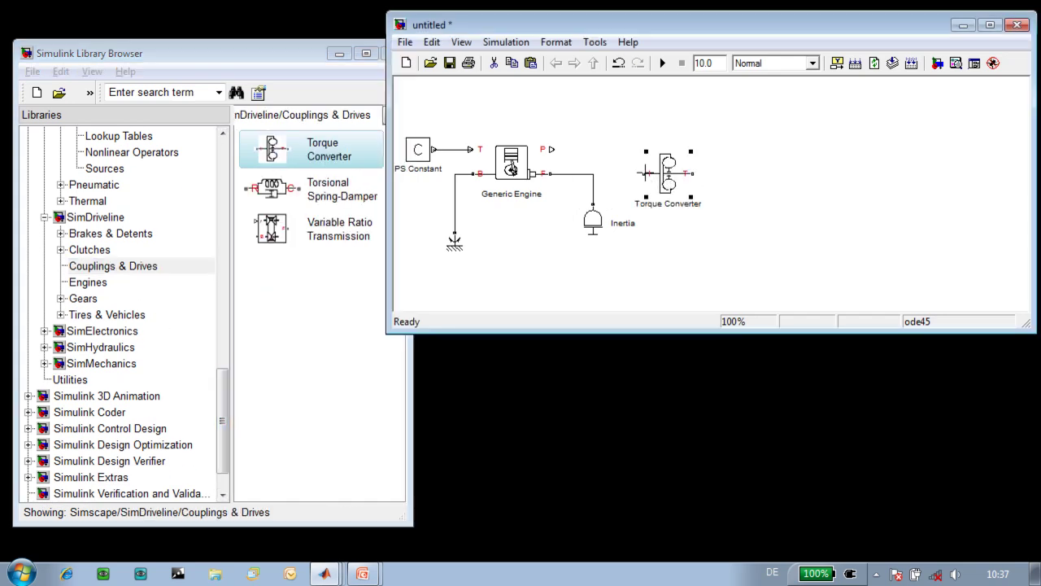
left_click_drag(598, 174, 594, 173)
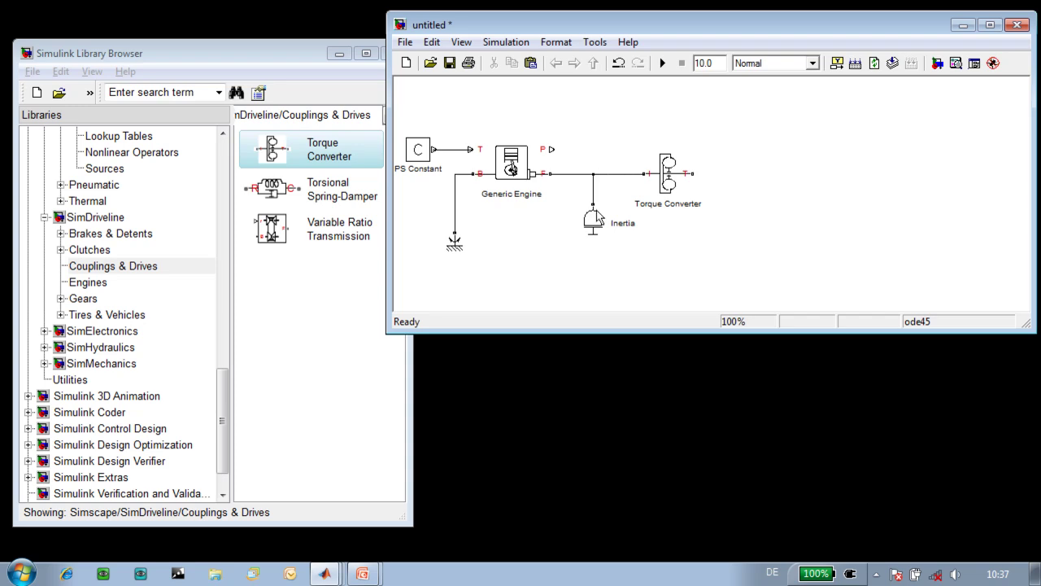
Copy the Inertia after the torque converter and set Inertia1 to 1 kg*m^2 at 0 rpm.
left_click_drag(598, 226, 693, 176)
double_click(732, 220)
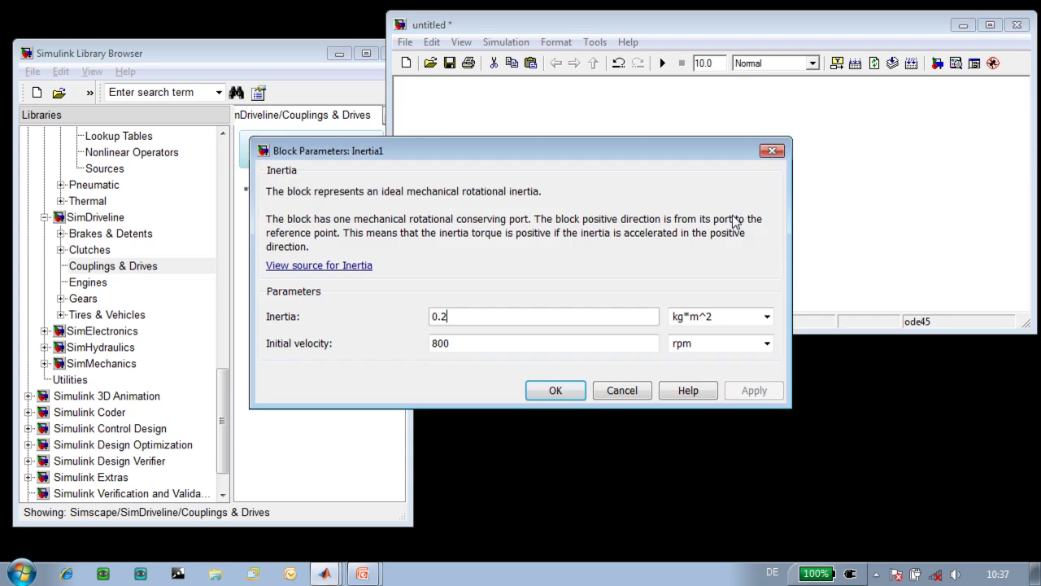
key("BackSpace")
key("BackSpace")
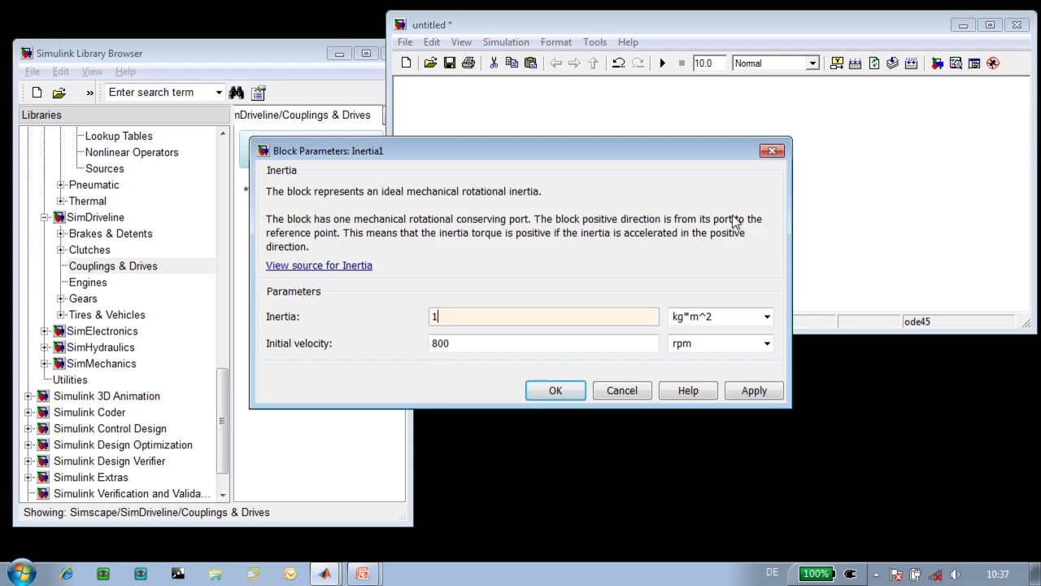
type("1")
key("Tab")
key("Tab")
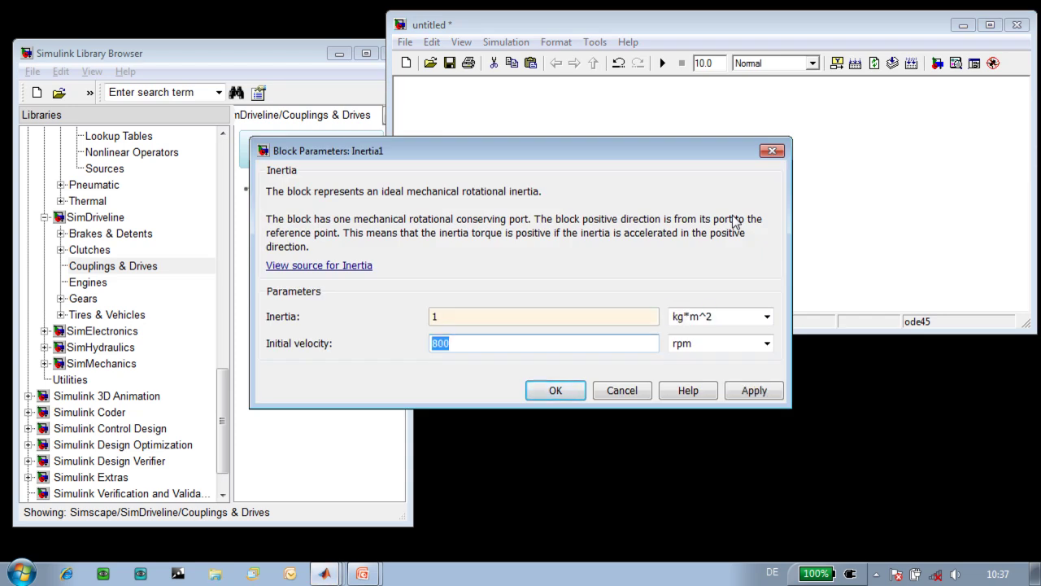
type("0")
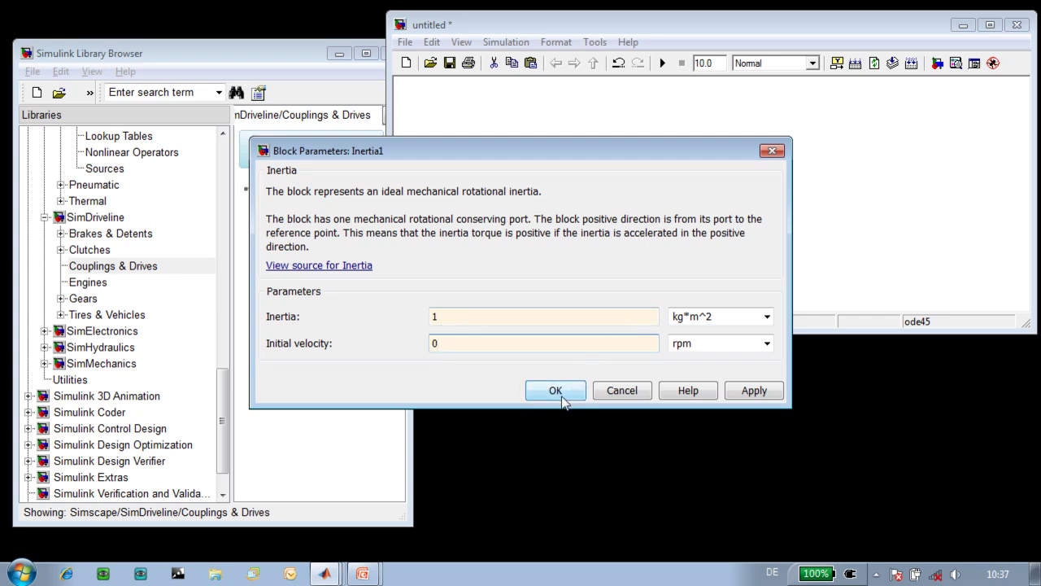
left_click(561, 399)
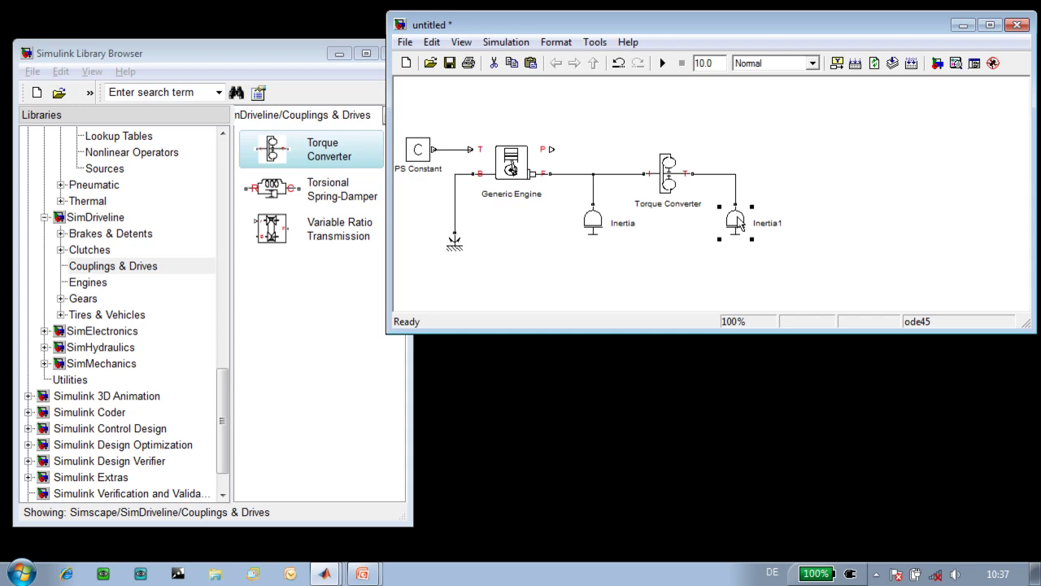
Shift Inertia1 and the Torque Converter left and place a Simple Gear block after them.
left_click_drag(738, 225, 730, 226)
left_click_drag(669, 187, 652, 188)
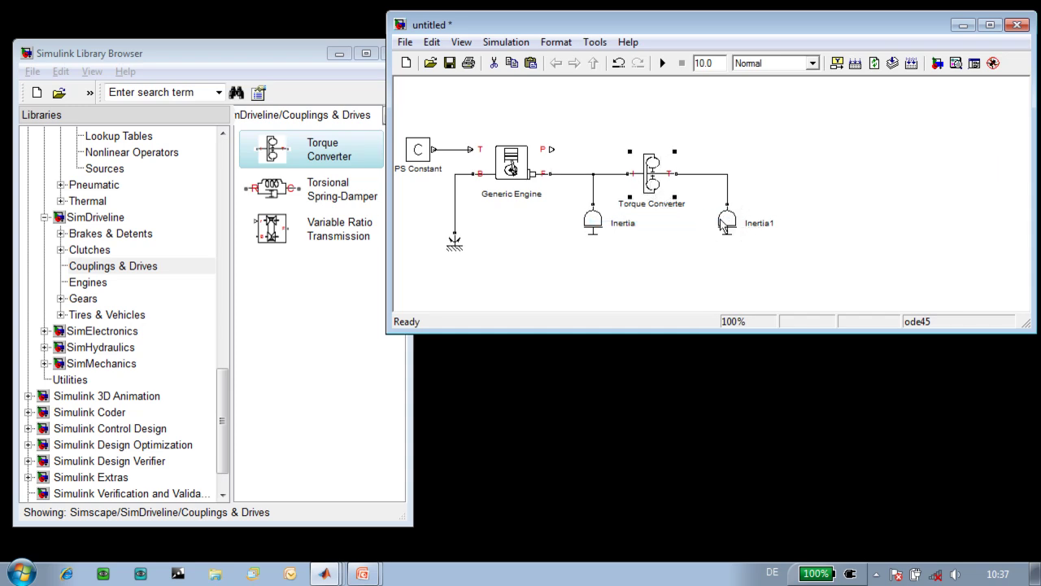
left_click_drag(721, 226, 713, 226)
left_click(88, 300)
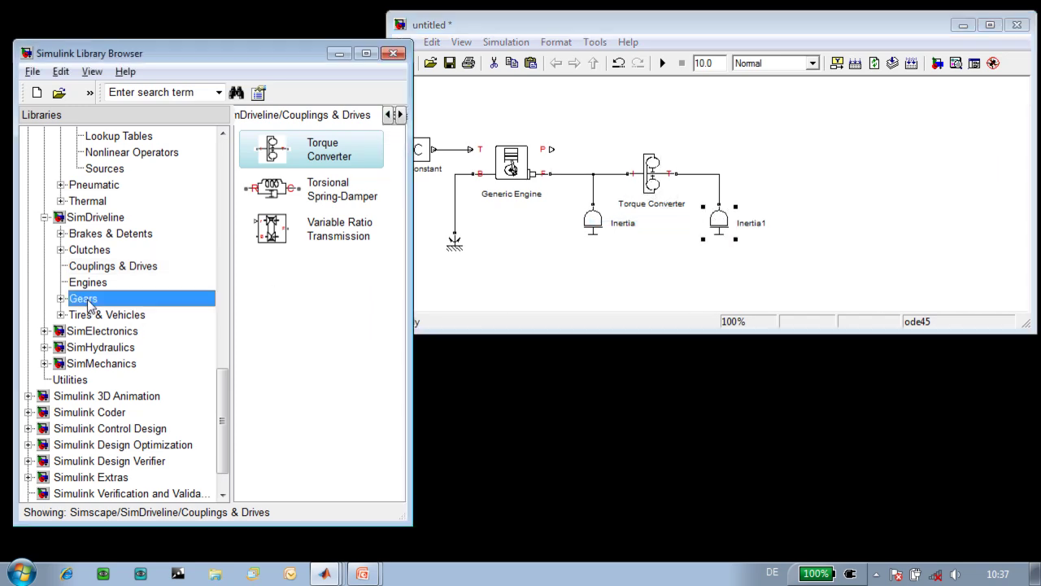
left_click_drag(283, 395, 795, 181)
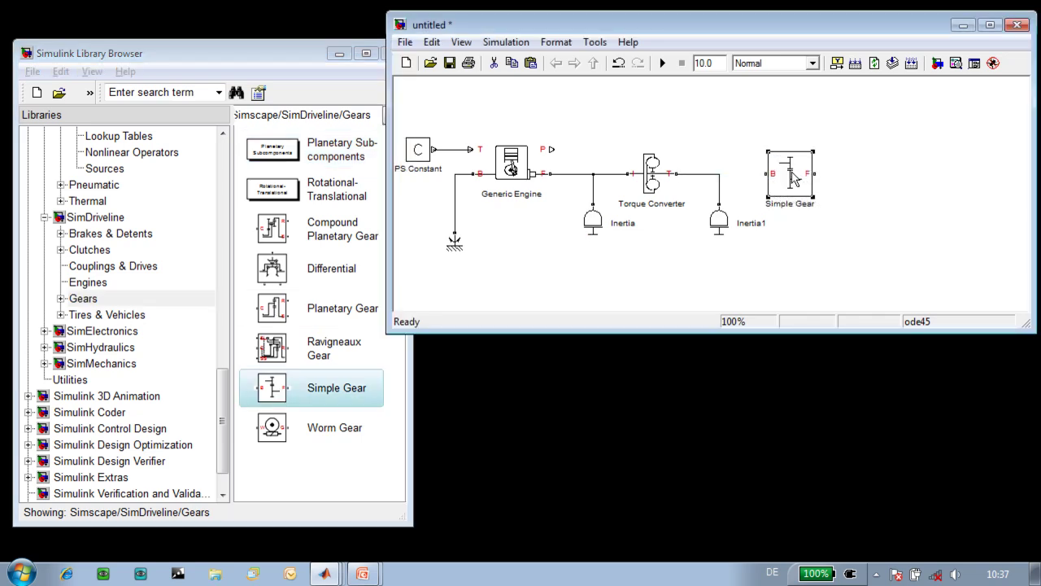
left_click(742, 174)
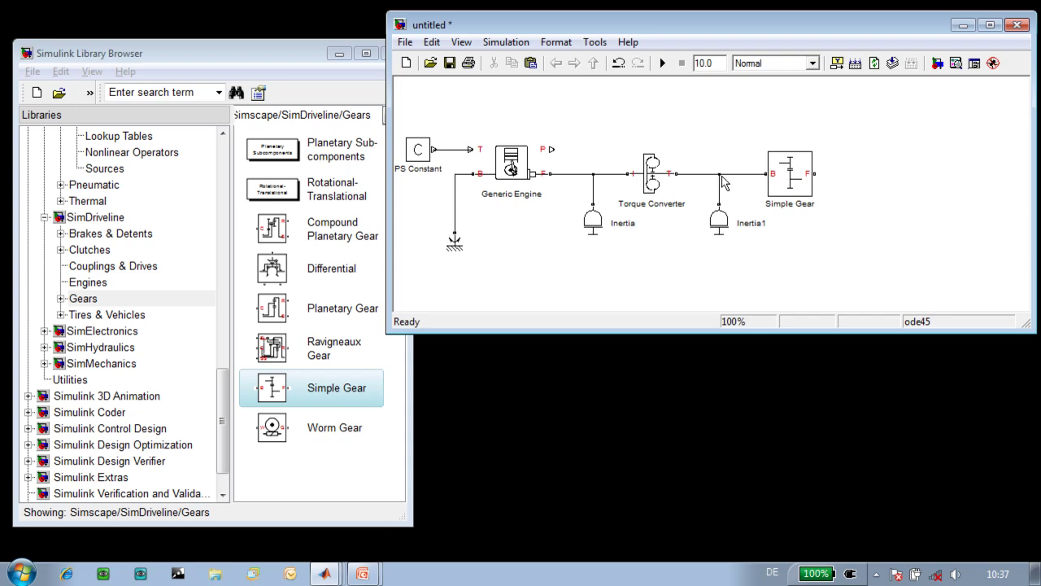
Set the Simple Gear's output shaft to rotate in the same direction as the input shaft.
double_click(781, 183)
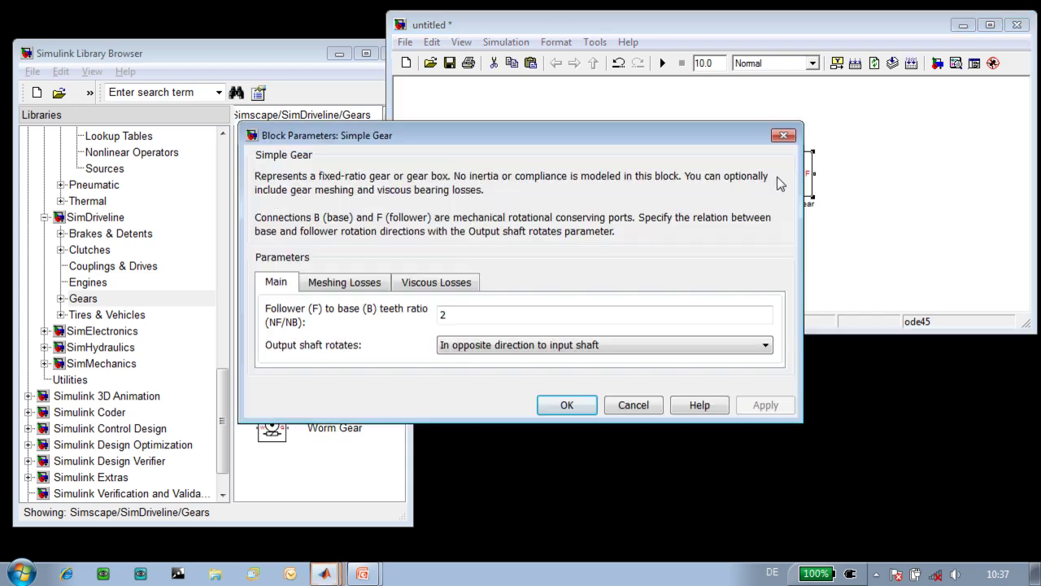
left_click(367, 289)
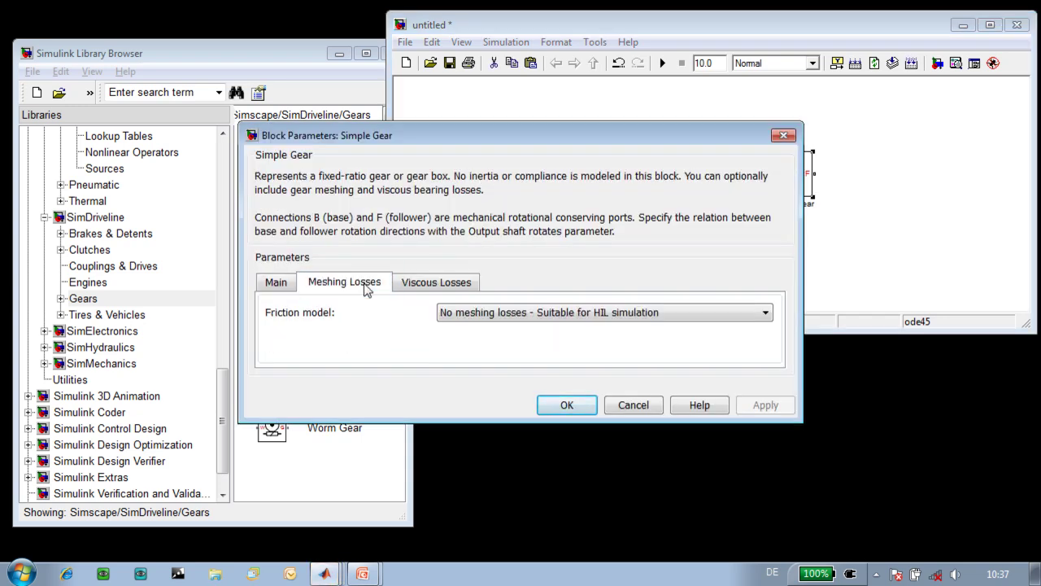
left_click(415, 286)
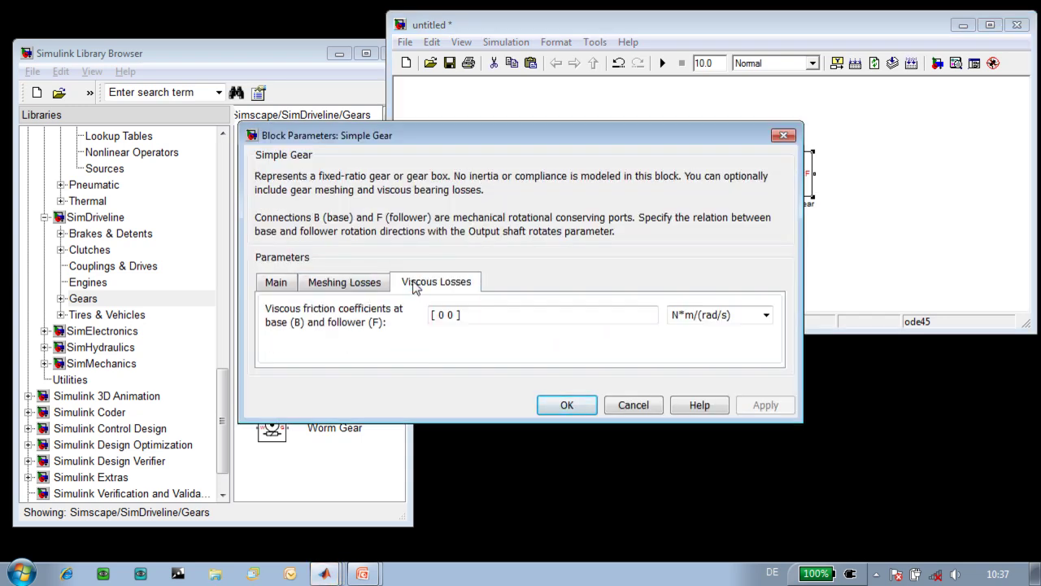
left_click(275, 288)
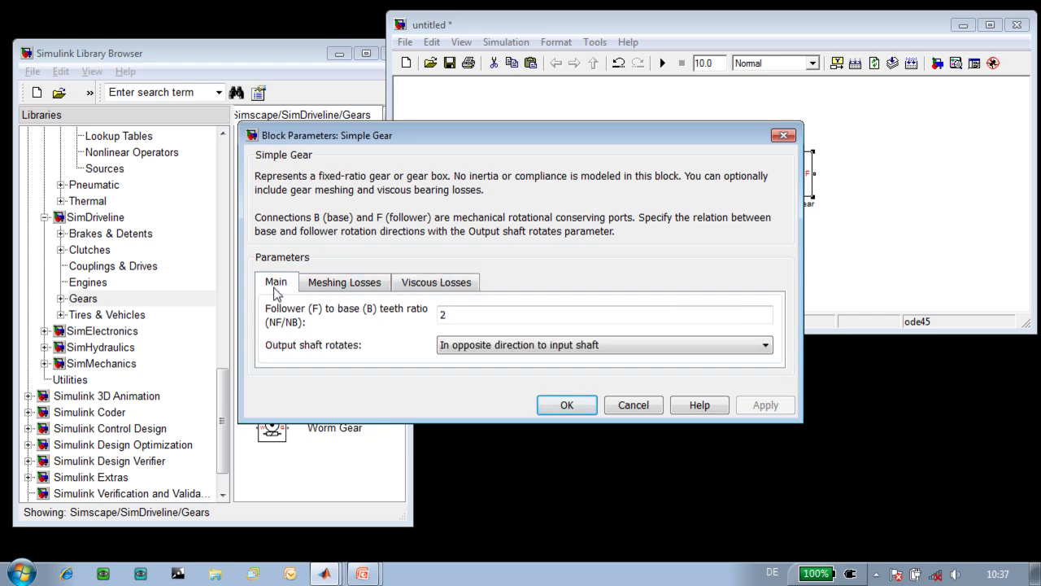
left_click(523, 346)
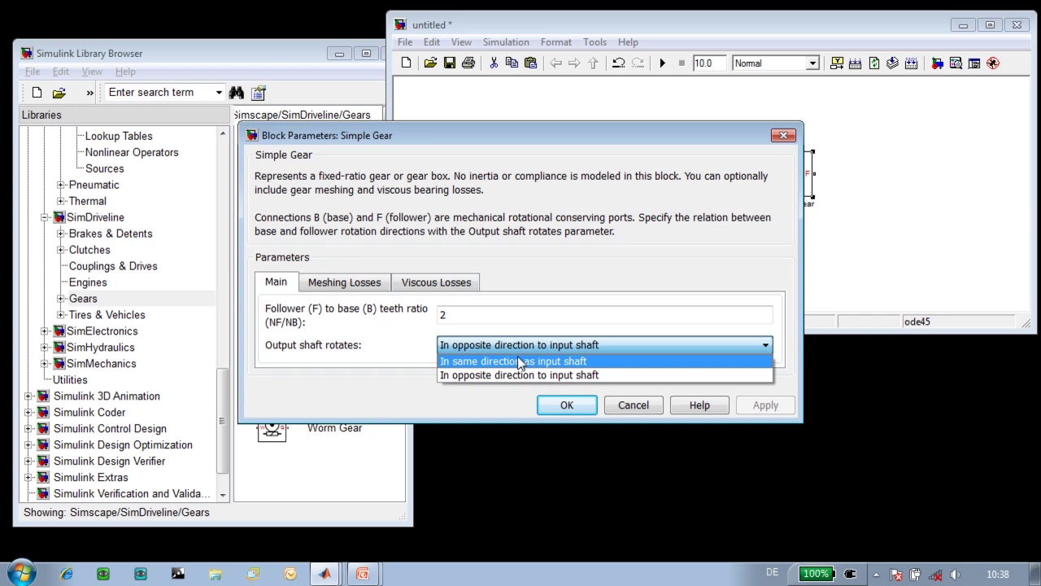
left_click(520, 363)
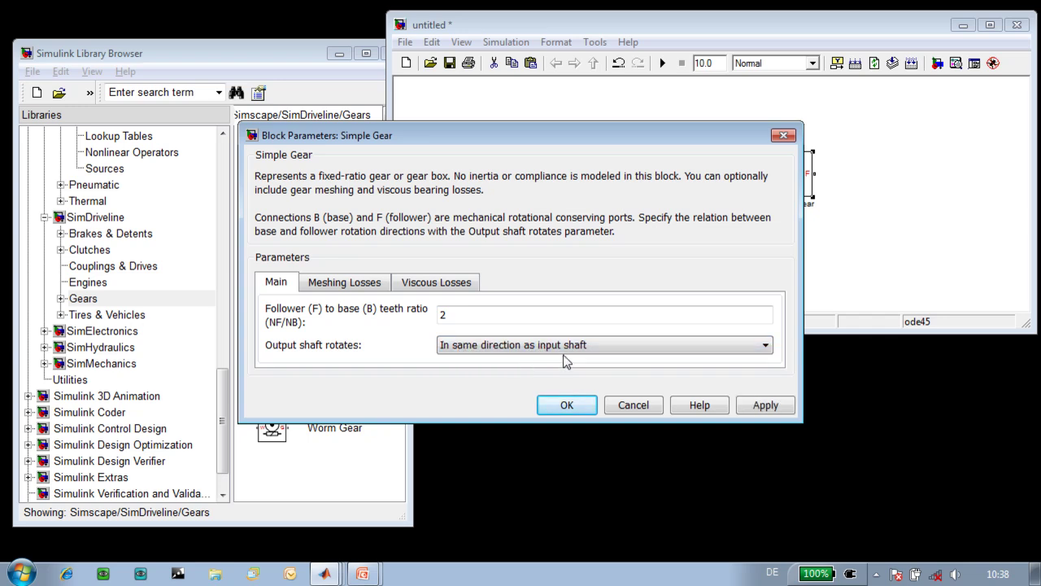
Add a Differential rotated with Ctrl+R to face the driveline, wired from the Simple Gear's F port.
left_click(568, 405)
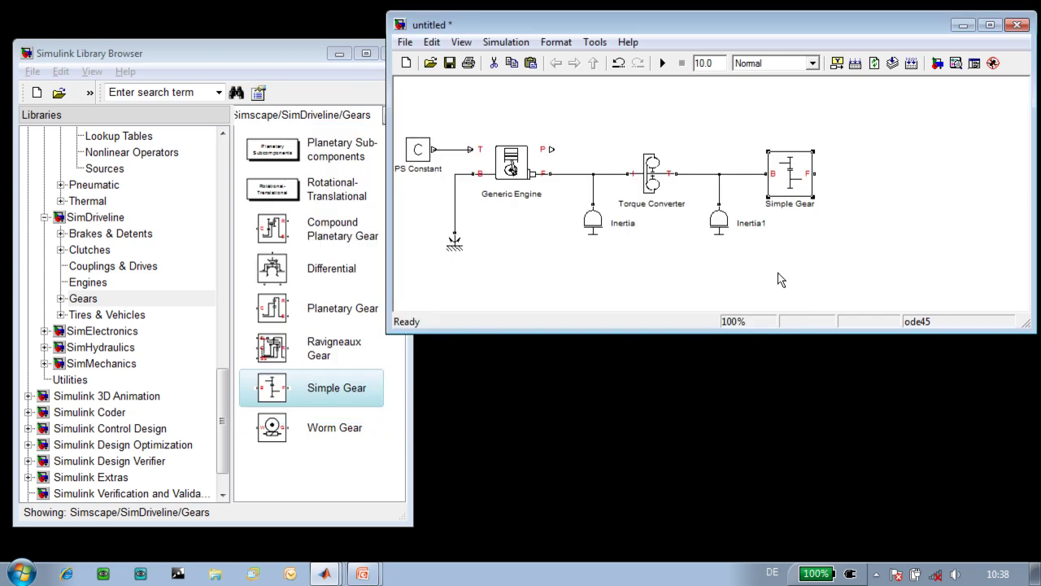
left_click_drag(786, 194, 769, 194)
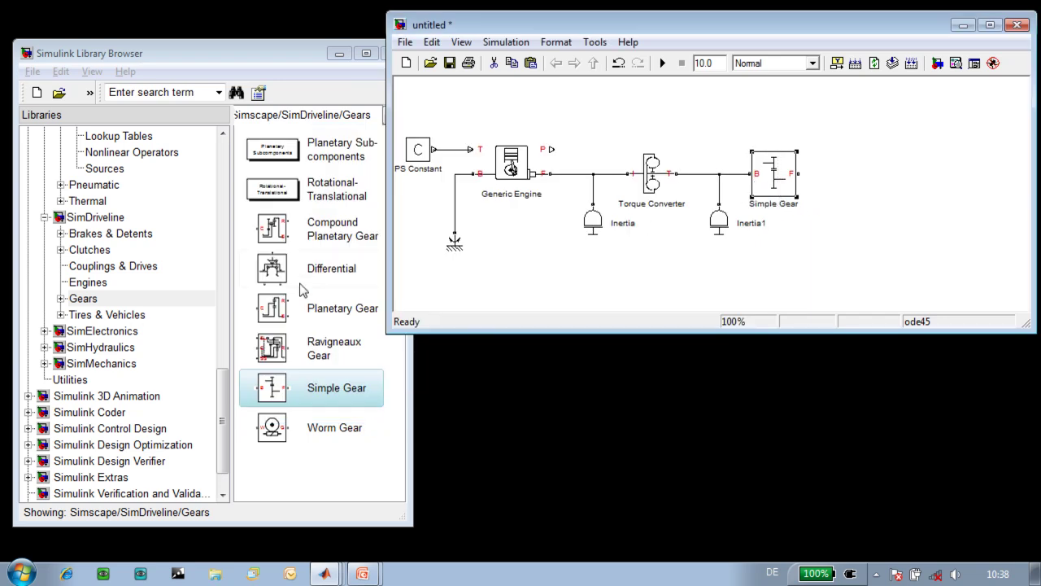
left_click_drag(278, 275, 854, 174)
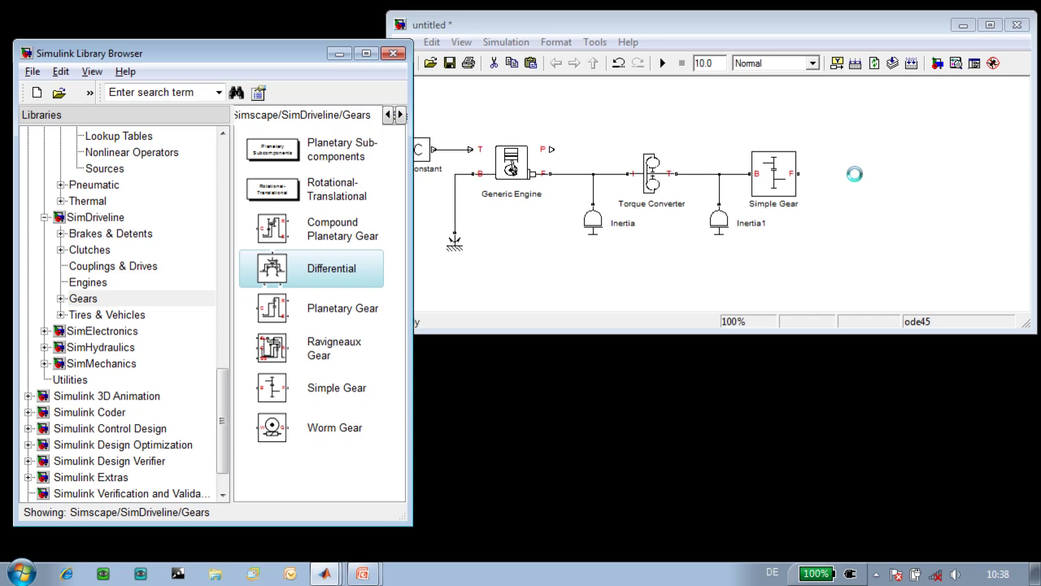
key("ctrl+r")
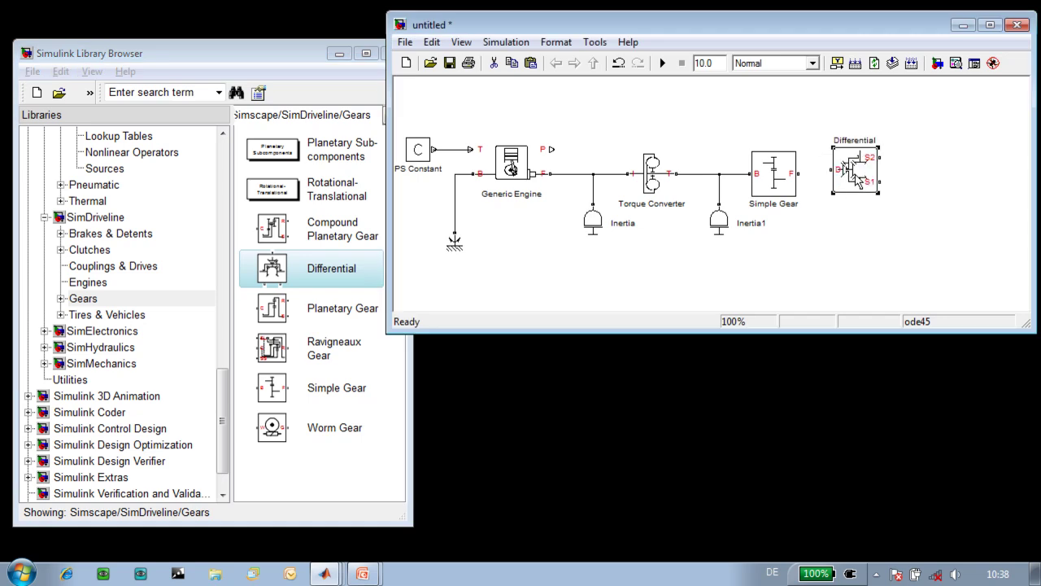
left_click(808, 170)
left_click_drag(798, 173, 845, 174)
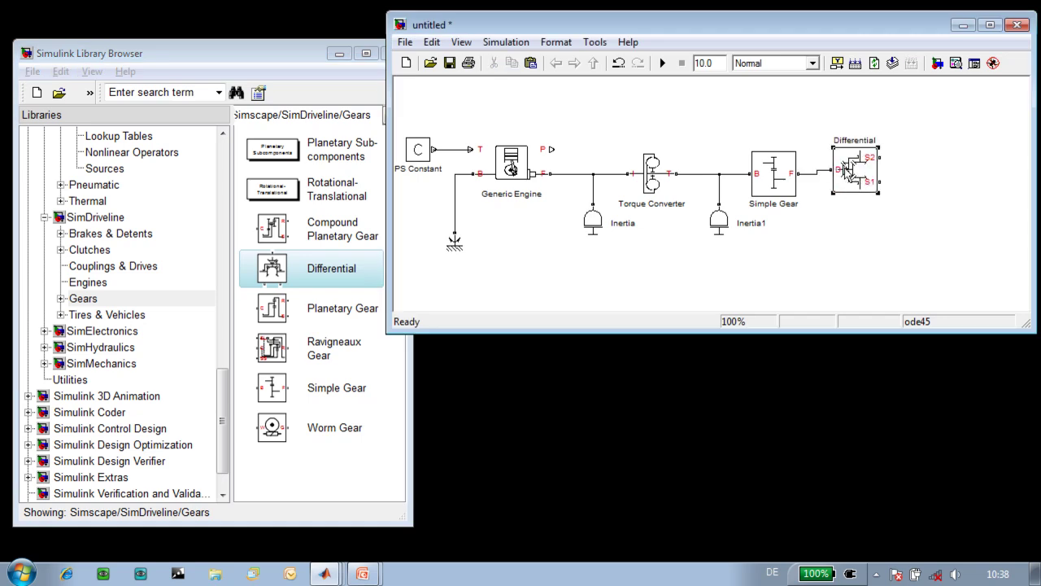
left_click(846, 174)
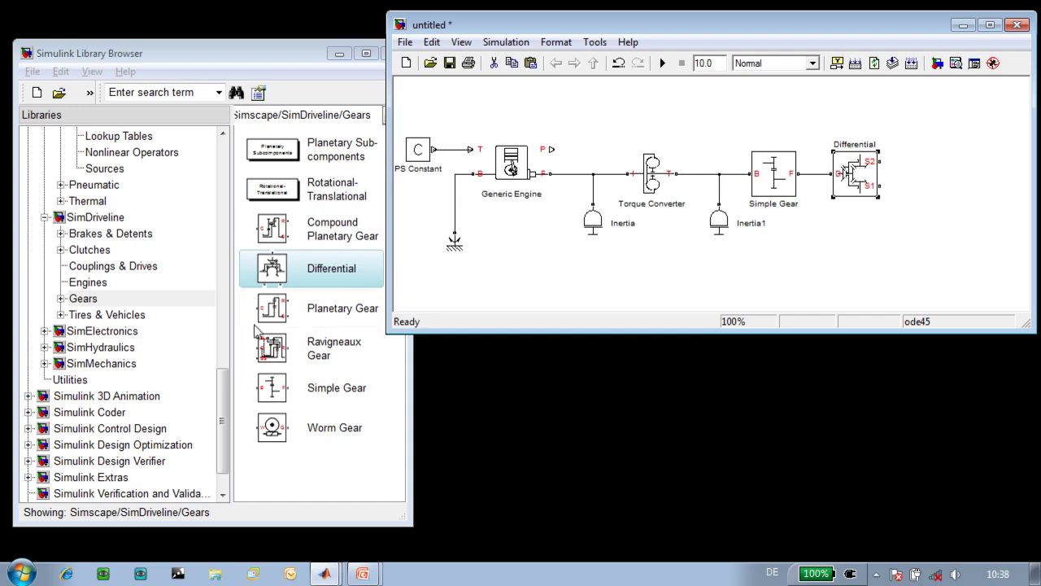
Place Tire (Magic Formula) blocks and wire them to the Differential's S2 and S1 shafts.
left_click(93, 314)
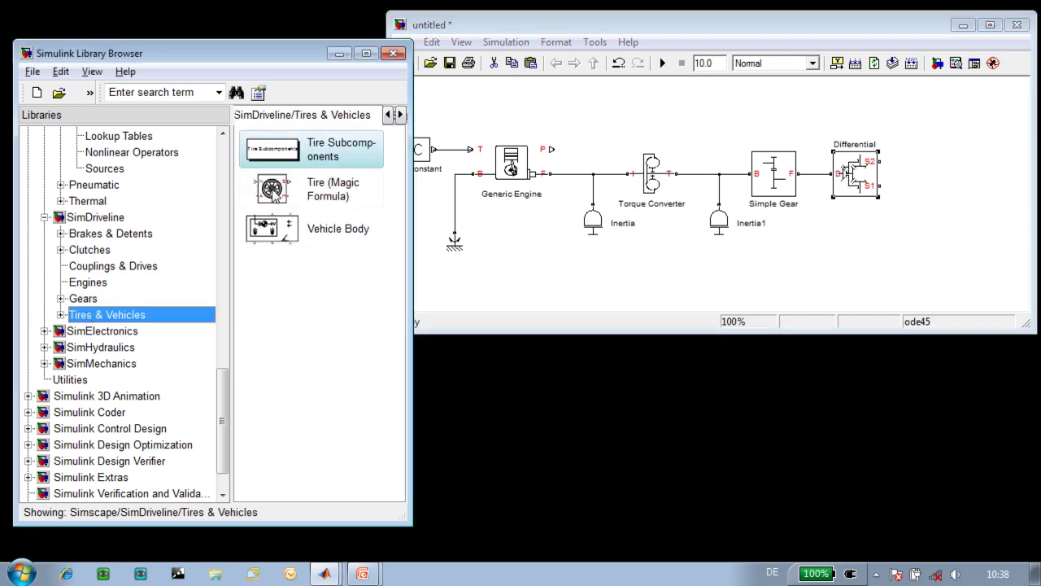
left_click_drag(273, 190, 956, 227)
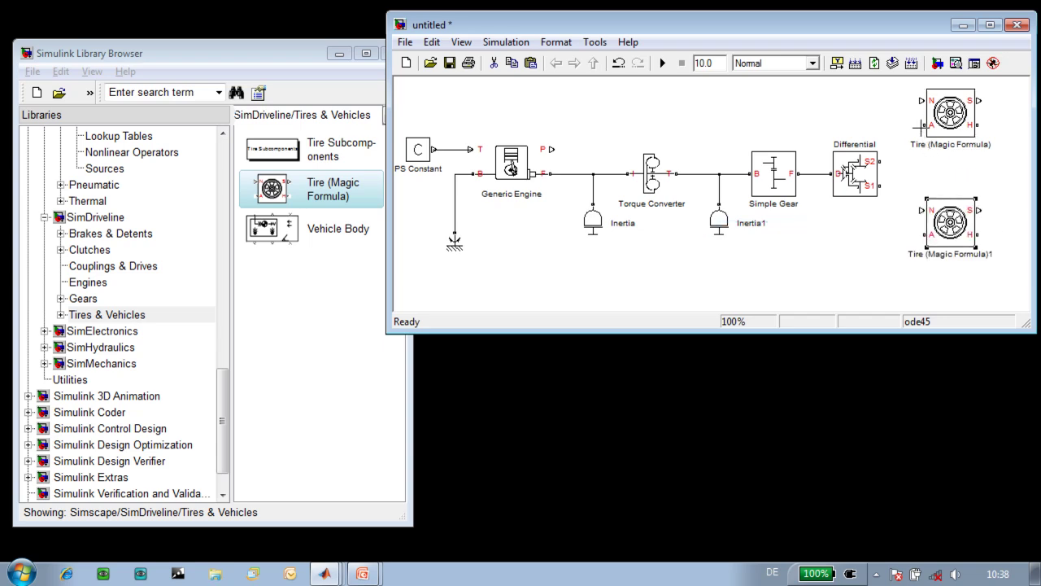
left_click_drag(920, 125, 881, 161)
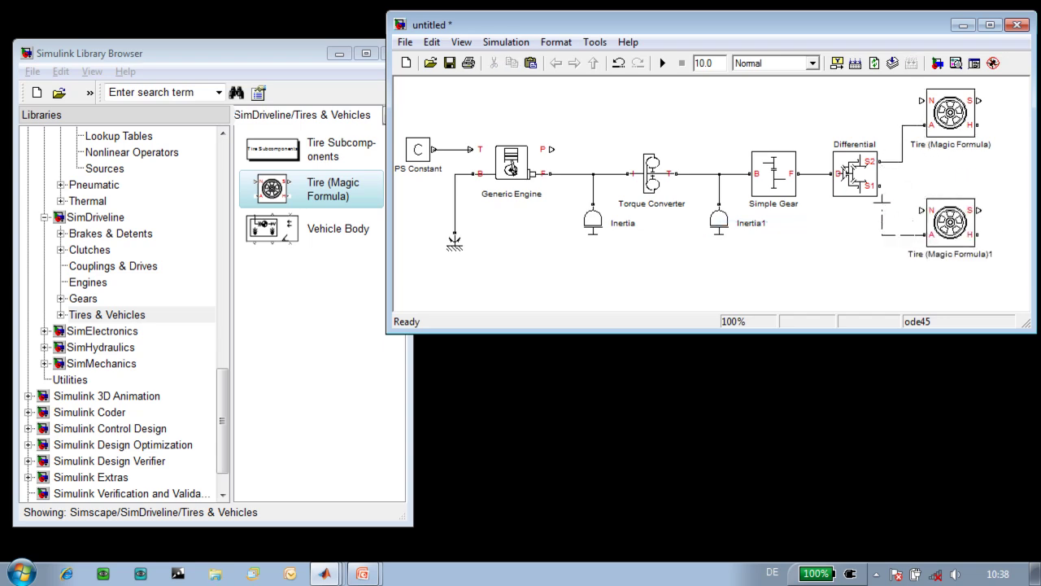
left_click_drag(882, 198, 879, 186)
Widen the window, wire both tires' H ports to the Vehicle Body, and connect its NR port to the lower tire.
left_click_drag(389, 202, 982, 184)
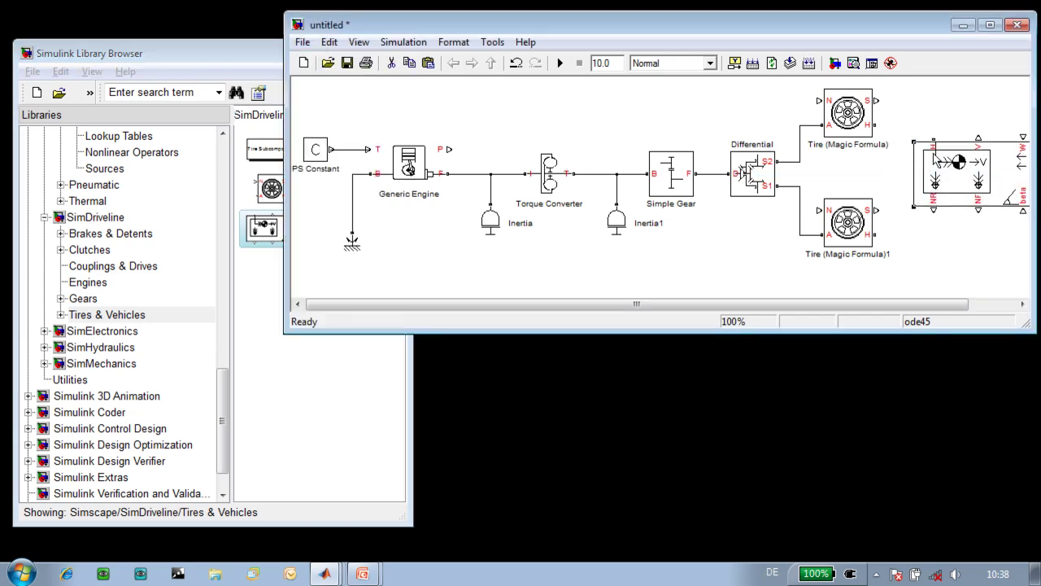
left_click_drag(935, 135, 867, 125)
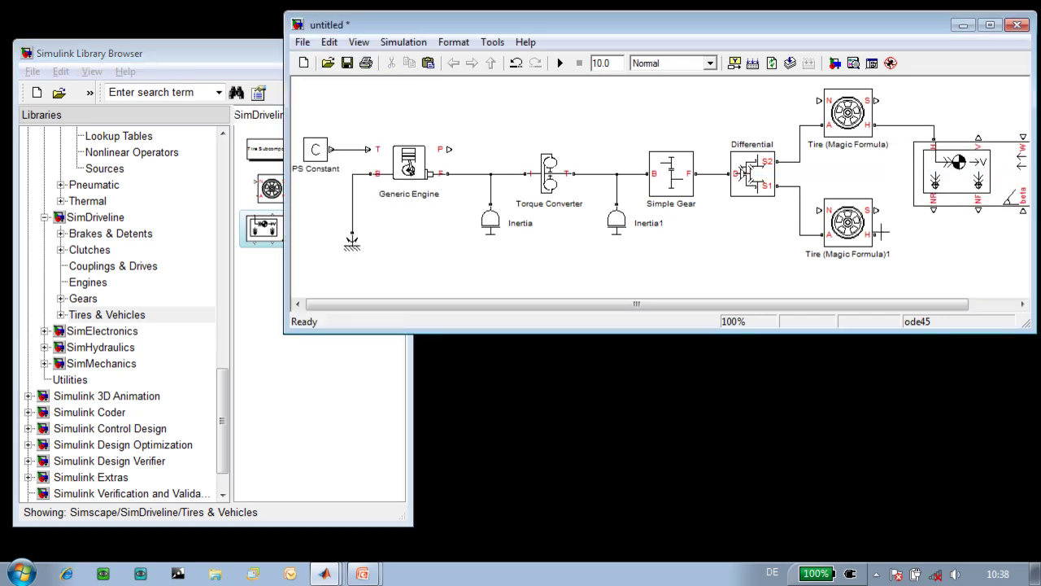
mouse_move(881, 234)
left_mouse_down()
mouse_move(913, 175)
mouse_move(902, 126)
left_mouse_up()
mouse_move(923, 231)
left_mouse_down()
mouse_move(818, 280)
mouse_move(789, 270)
mouse_move(785, 223)
mouse_move(816, 210)
mouse_move(781, 140)
mouse_move(802, 101)
mouse_move(820, 104)
left_mouse_up()
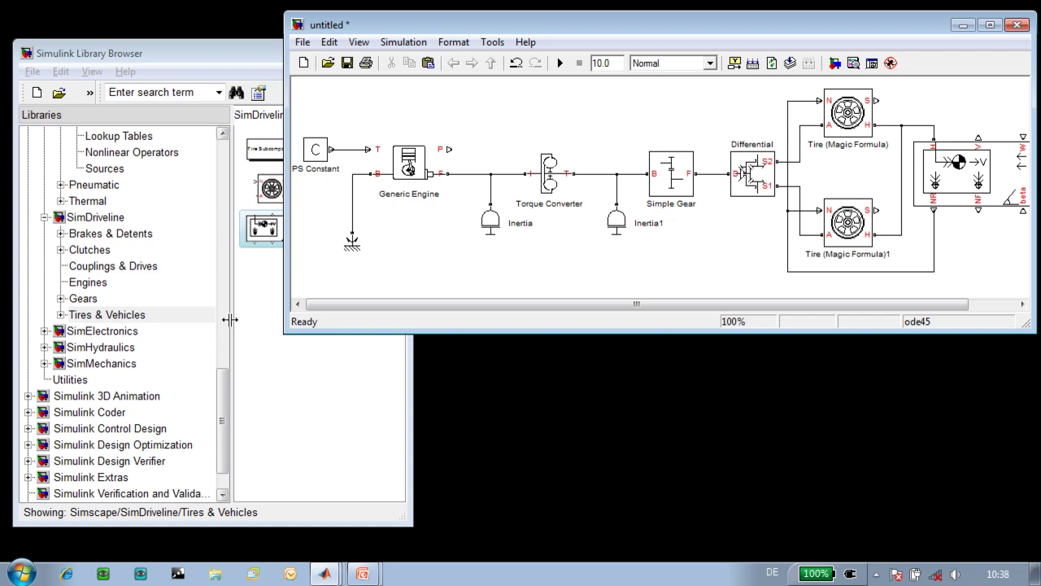
Add a Scope from the Sinks library beside the Vehicle Body and scroll the tree to Simscape Utilities.
left_click_drag(223, 415, 223, 183)
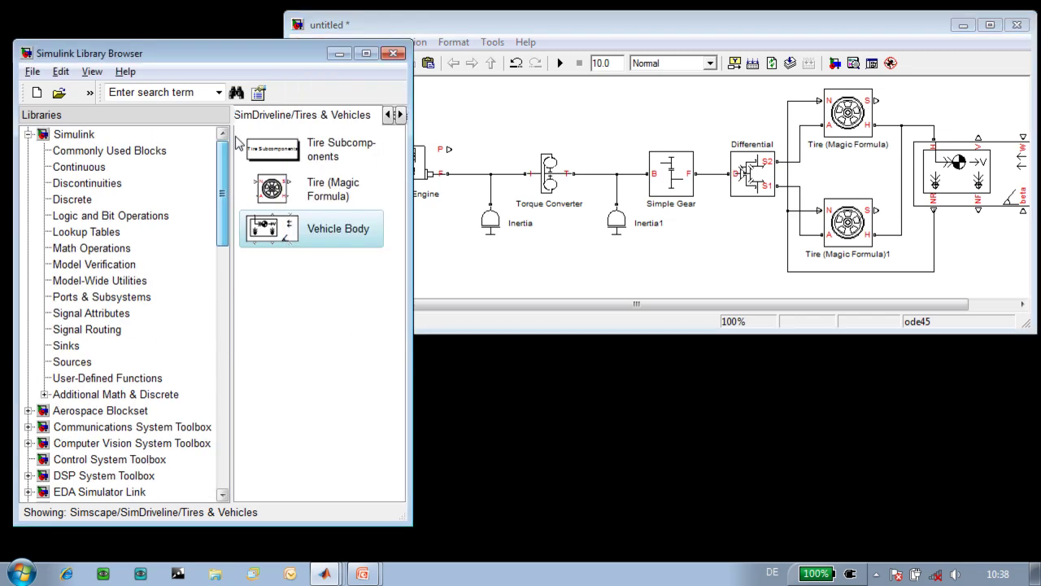
left_click(70, 348)
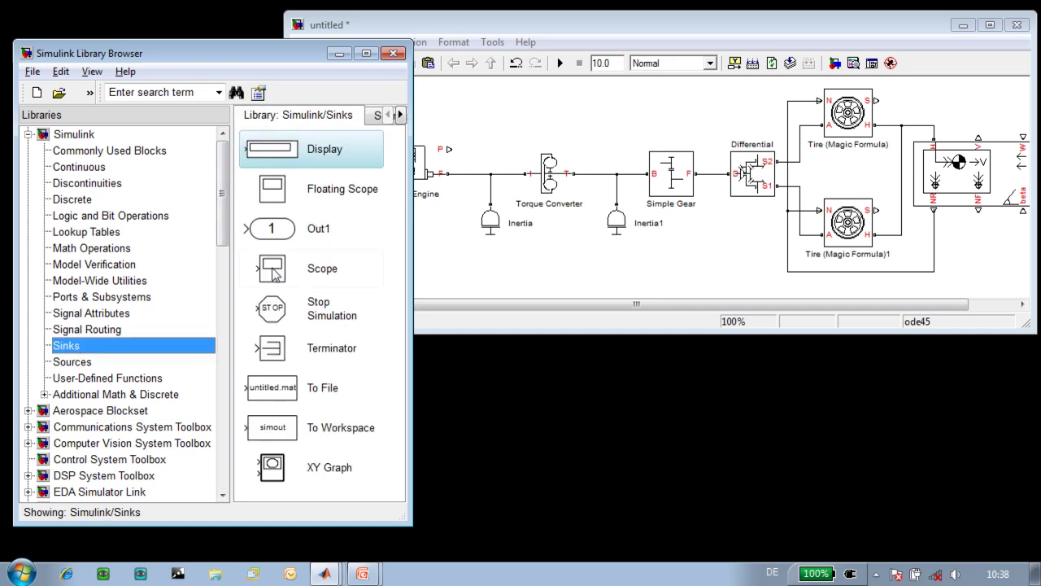
left_click_drag(276, 268, 997, 105)
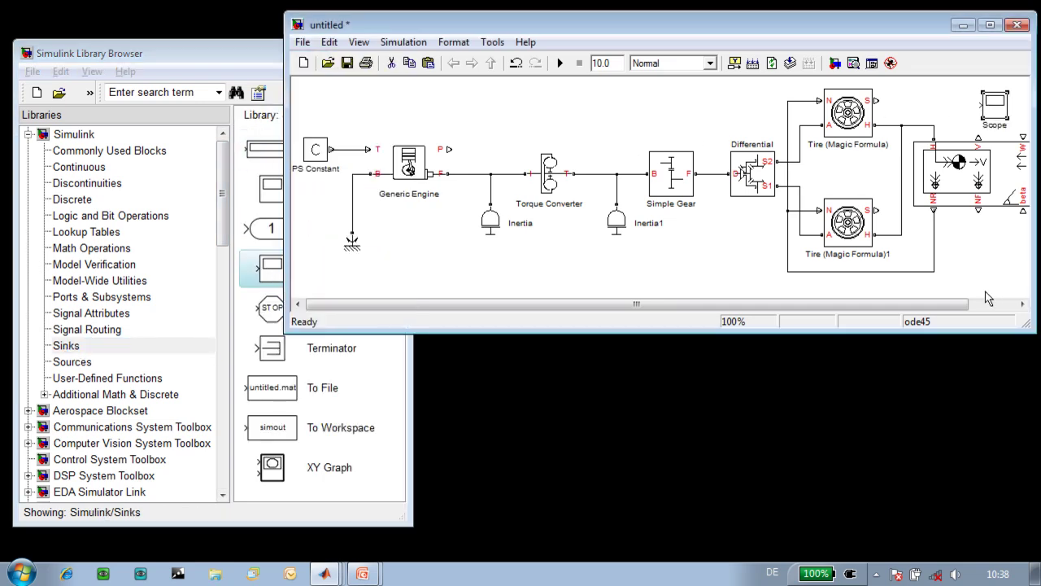
left_click_drag(947, 304, 1010, 305)
left_click_drag(925, 101, 962, 100)
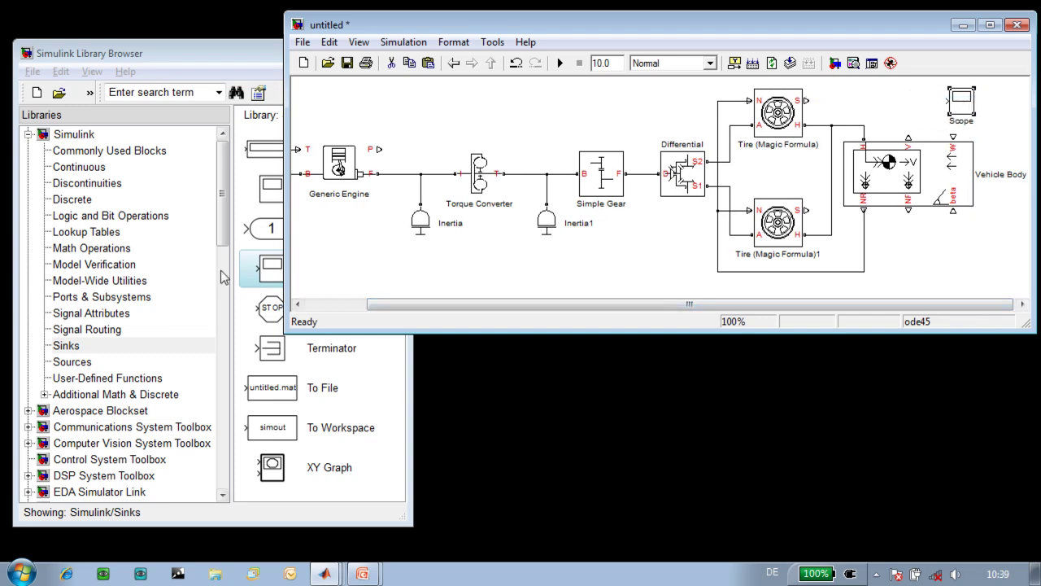
left_click_drag(222, 236, 220, 462)
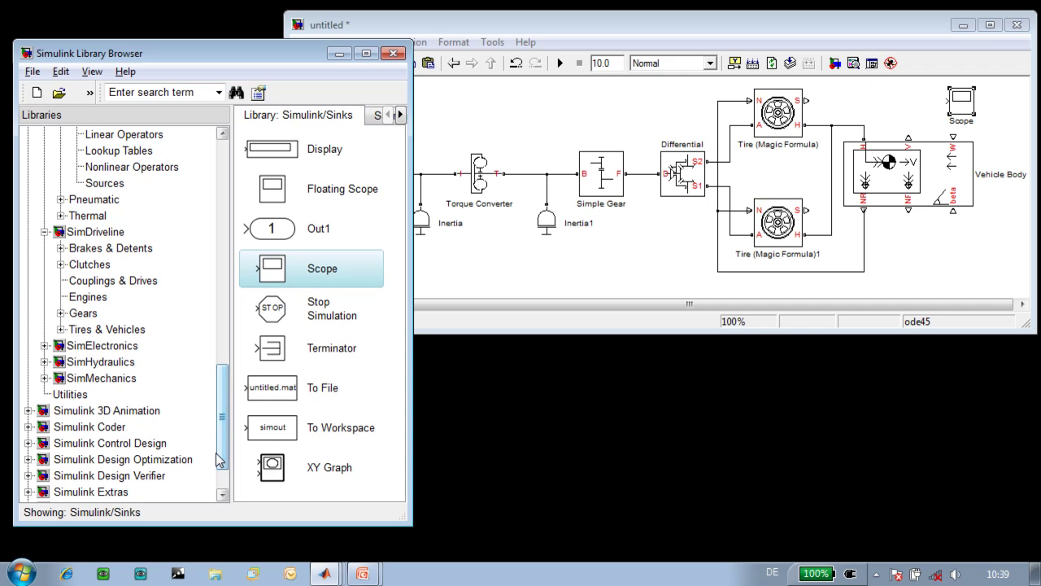
Insert a PS-Simulink Converter before the Scope with its output signal unit set to km/hr.
left_click(71, 395)
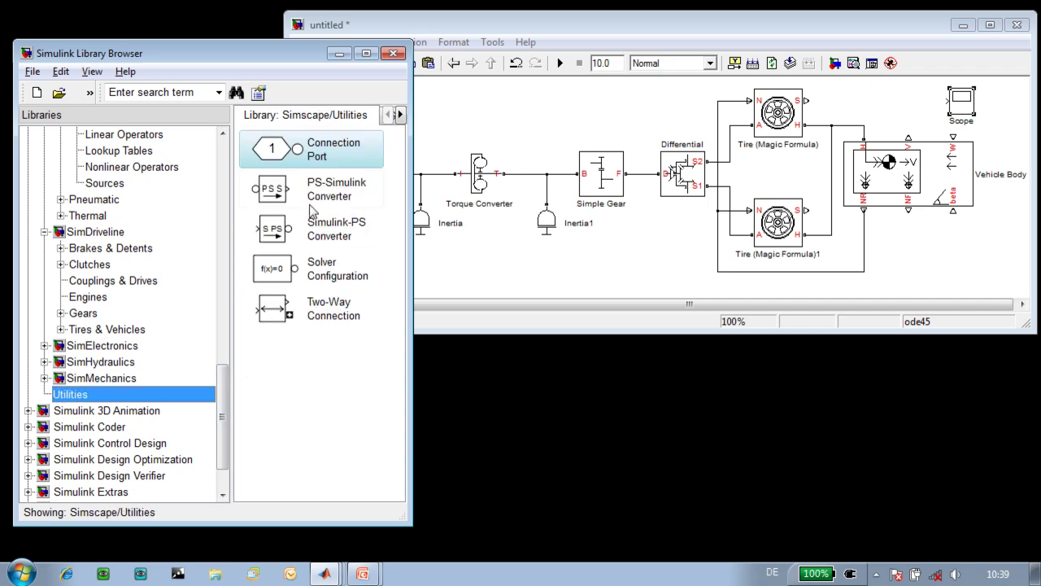
mouse_move(309, 175)
left_mouse_down()
mouse_move(657, 106)
mouse_move(935, 101)
mouse_move(904, 129)
mouse_move(910, 140)
left_mouse_up()
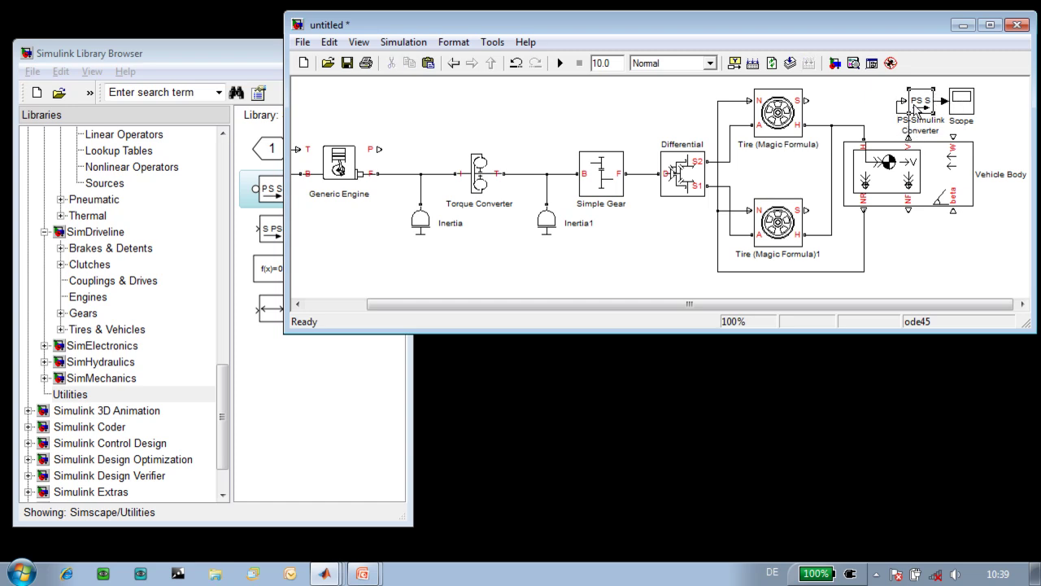
double_click(916, 109)
type("km/hr")
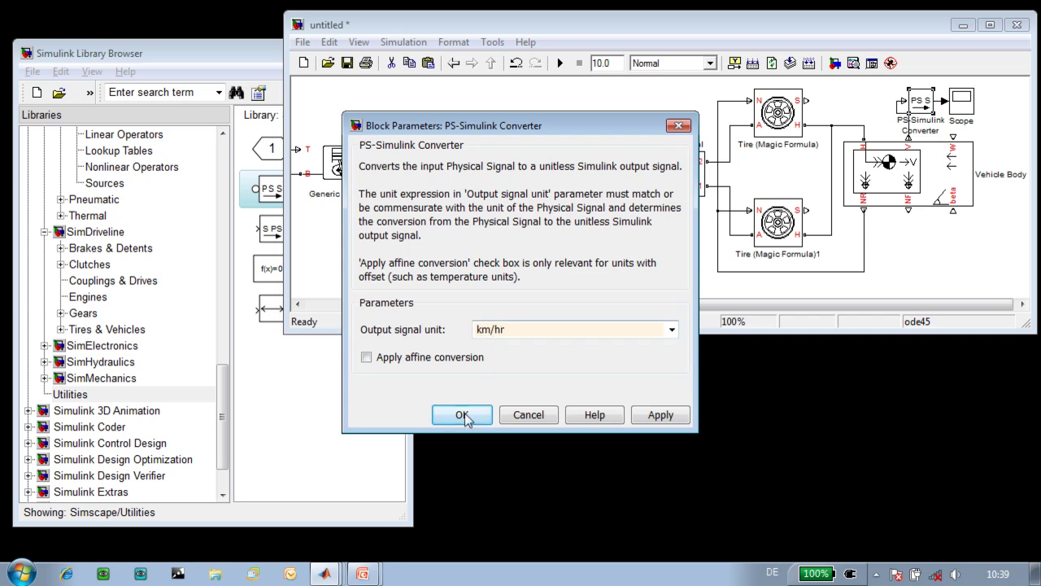
left_click(461, 415)
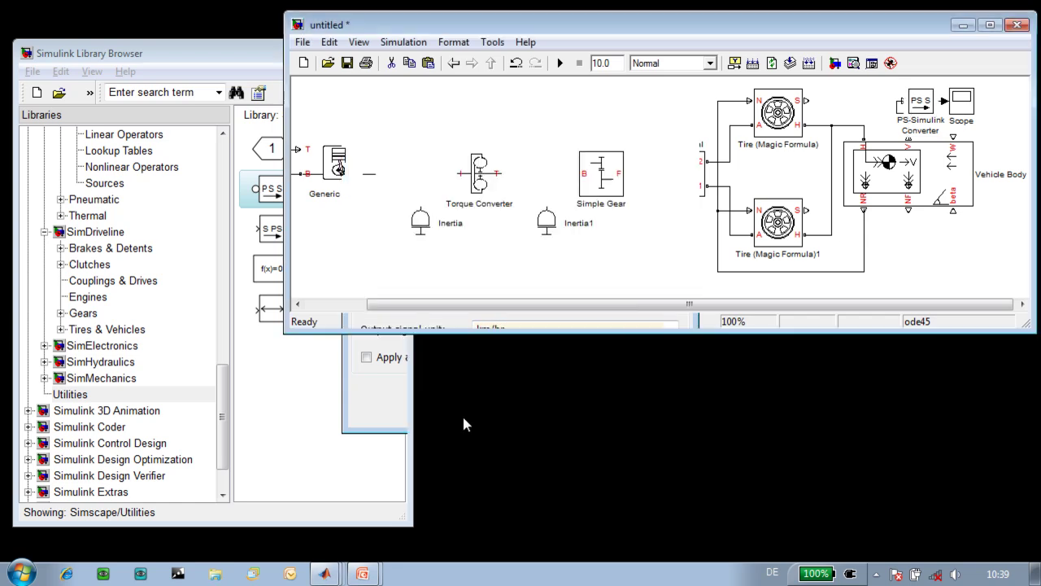
left_click(927, 112)
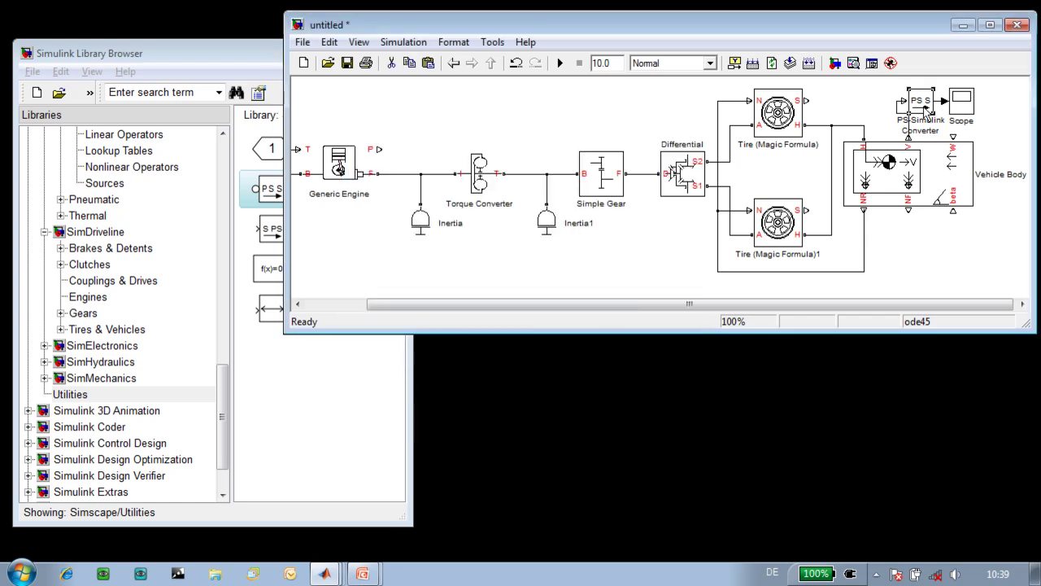
key("alt+o")
Hide the converter's name and duplicate the converter and Scope next to the Generic Engine.
key("Down")
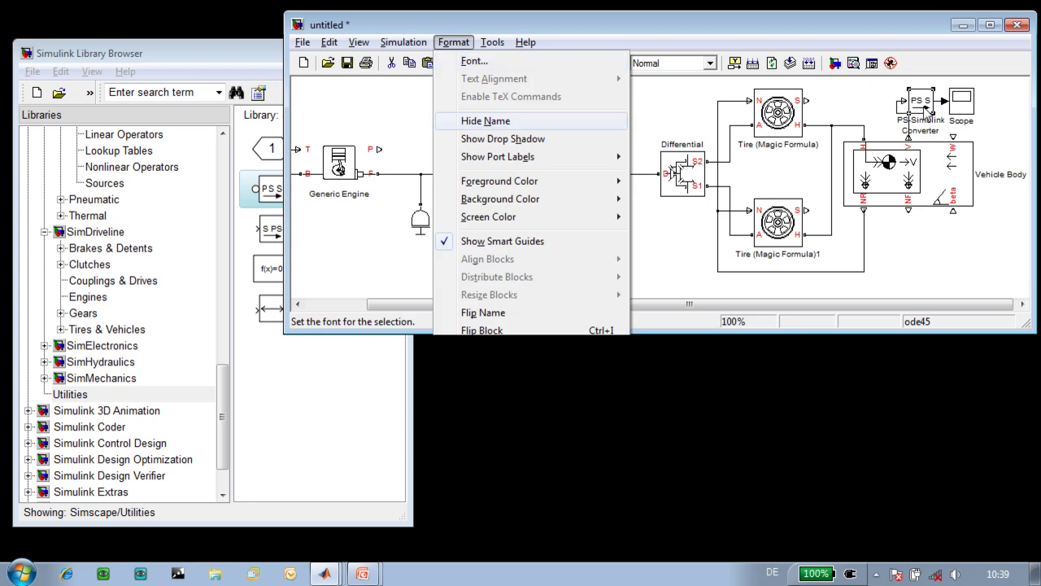
key("Return")
double_click(921, 84)
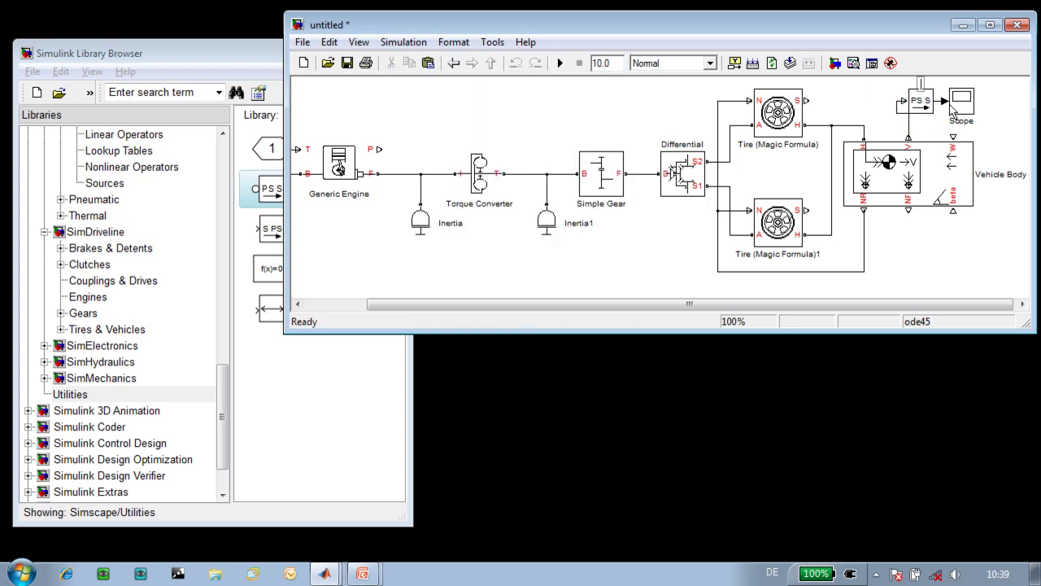
mouse_move(982, 118)
left_mouse_down()
mouse_move(895, 81)
mouse_move(737, 119)
mouse_move(437, 132)
left_mouse_up()
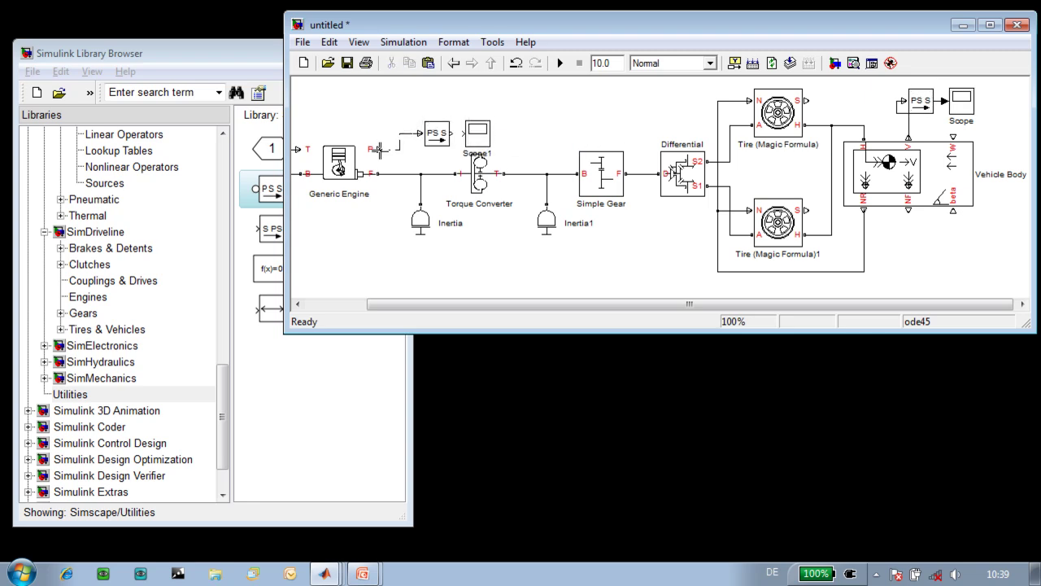
Set the copied converter's output signal unit to W to read engine power.
double_click(437, 134)
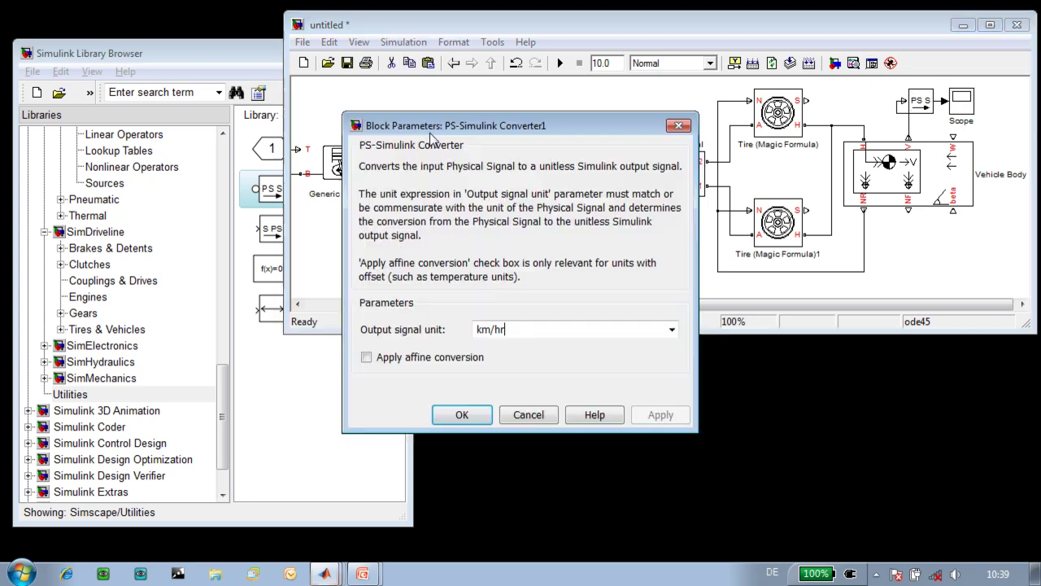
double_click(521, 328)
type("W")
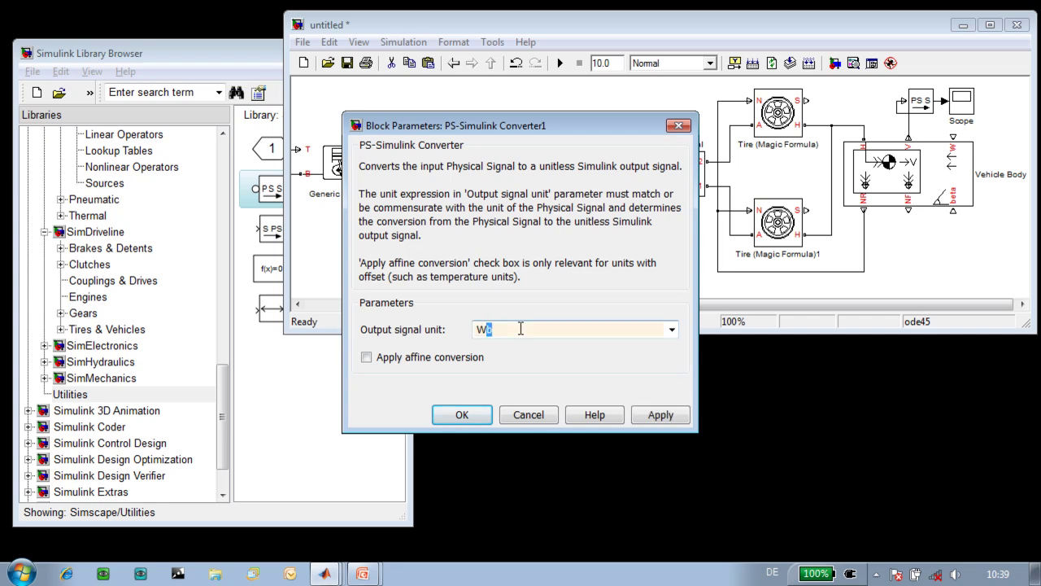
left_click(461, 415)
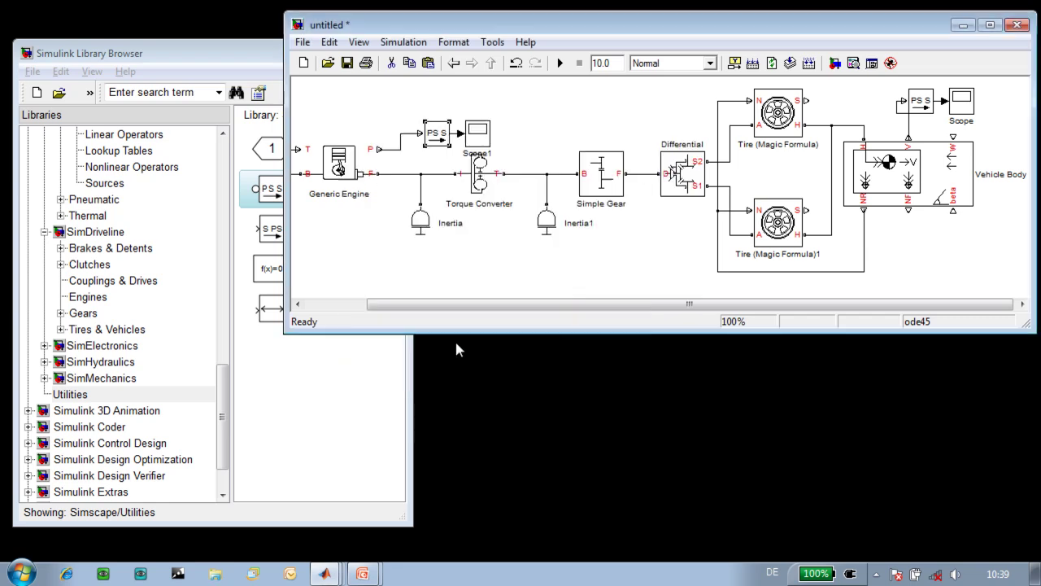
Rearrange the blocks, add a Solver Configuration block below the engine, and move Inertia lower.
left_click_drag(431, 103, 470, 114)
left_click(389, 232)
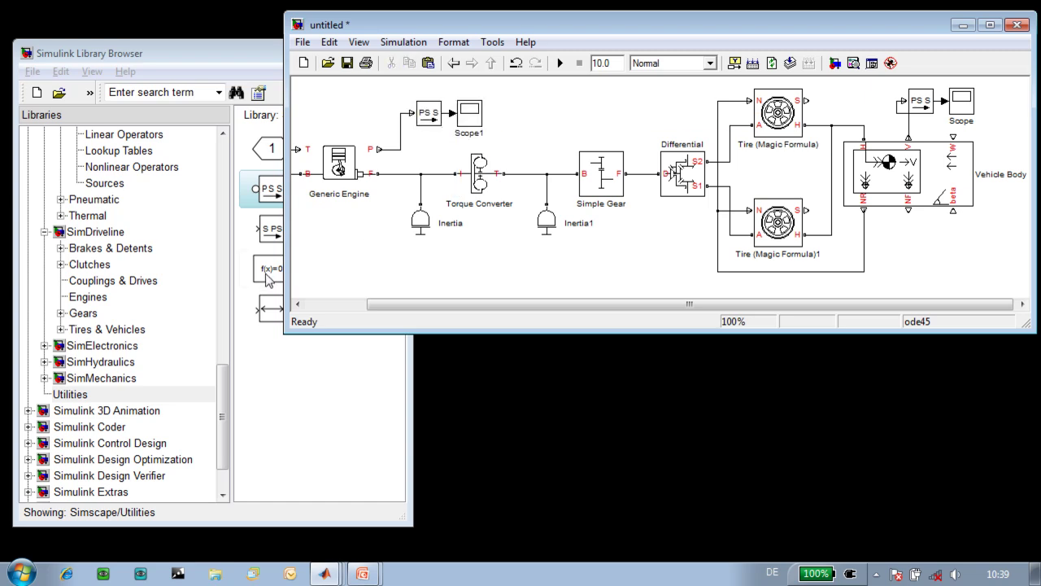
left_click_drag(268, 279, 365, 251)
left_click(421, 228)
left_click_drag(427, 236, 421, 195)
In Configuration Parameters, change the solver from ode45 to ode15s (stiff/NDF).
right_click(533, 134)
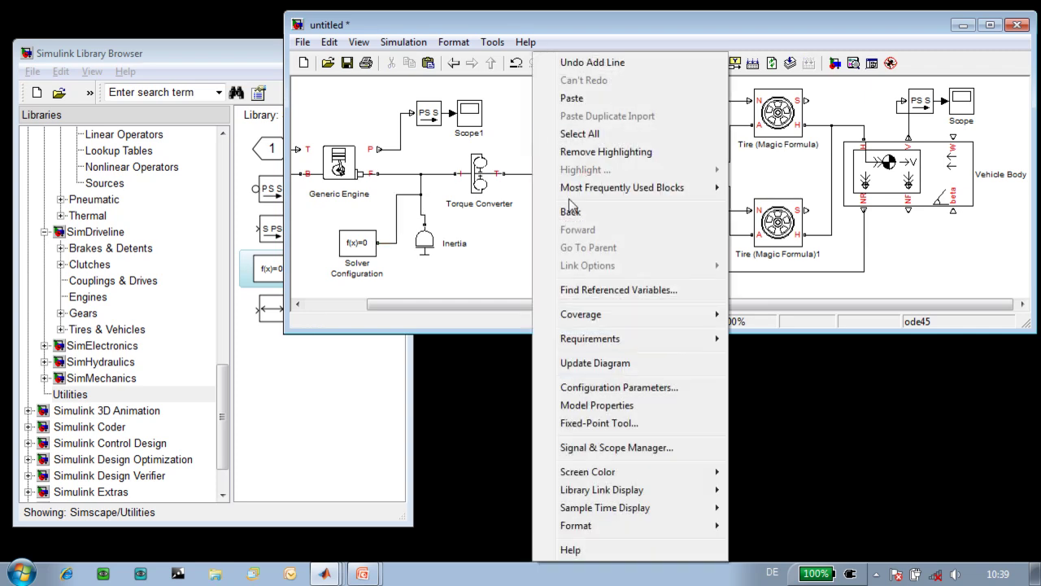
left_click(602, 387)
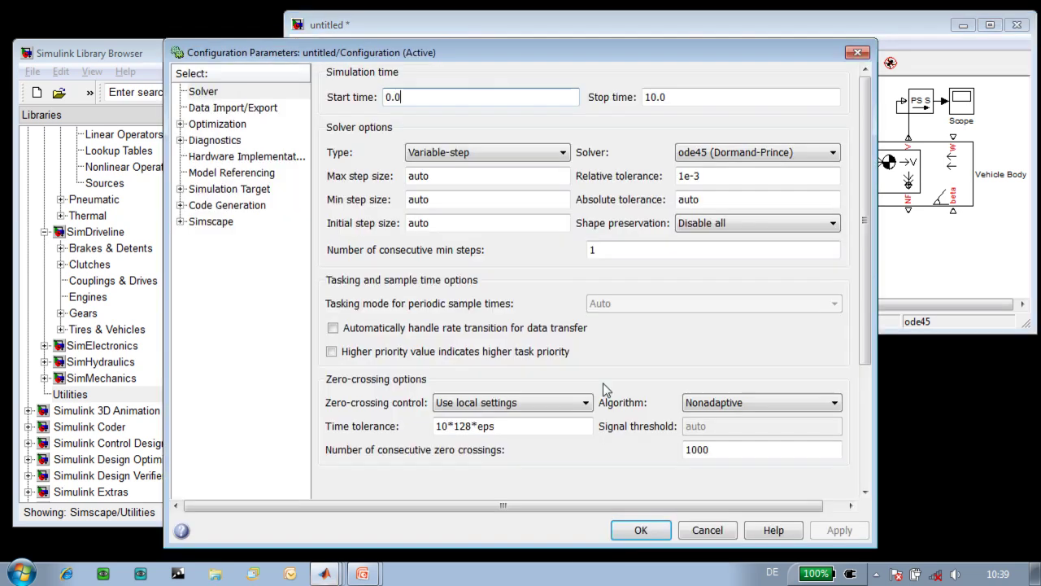
left_click(718, 156)
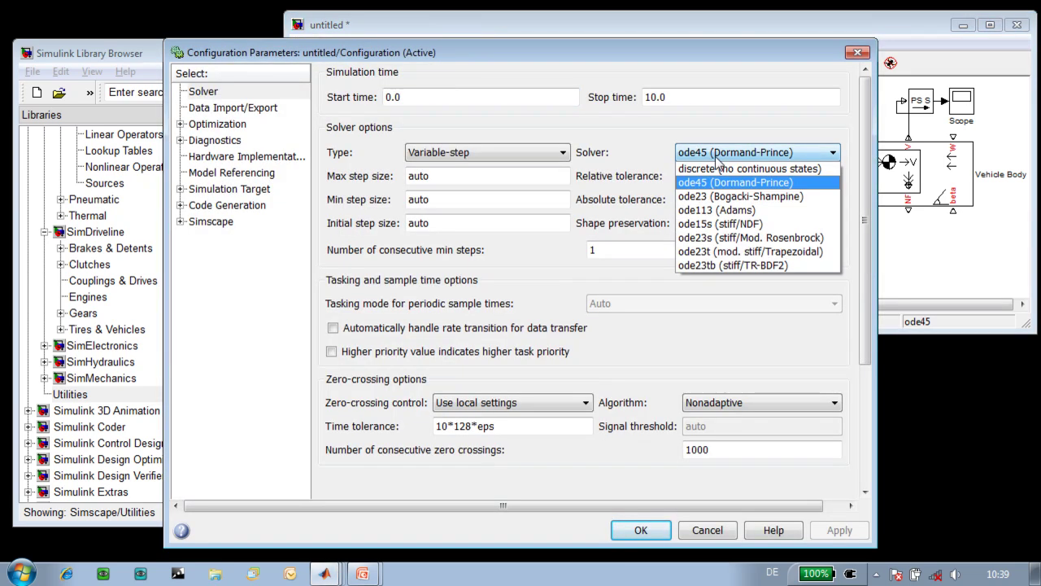
left_click(732, 225)
left_click(641, 530)
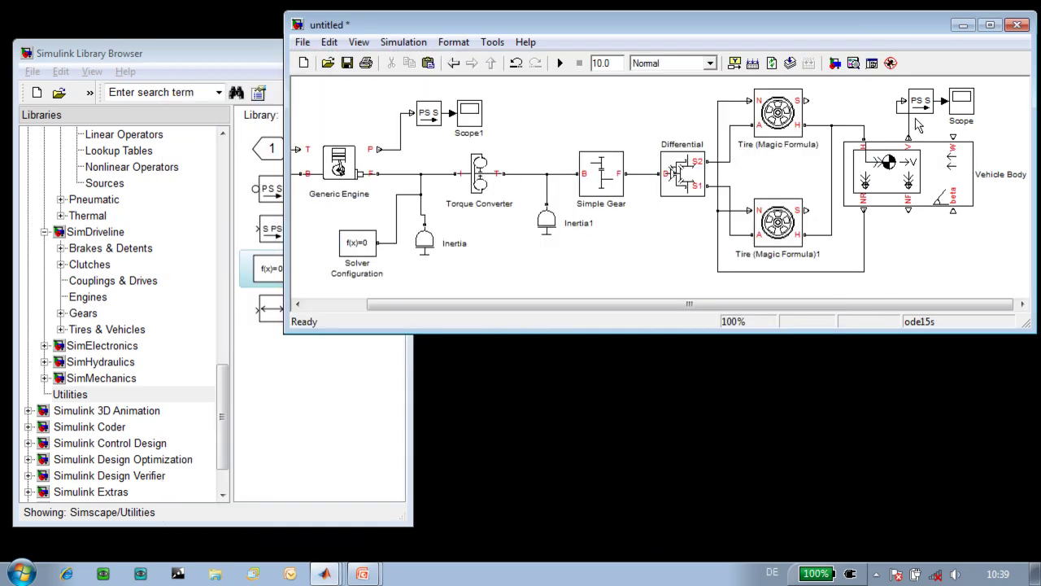
Open the vehicle speed Scope and run the simulation.
left_click_drag(924, 83, 981, 105)
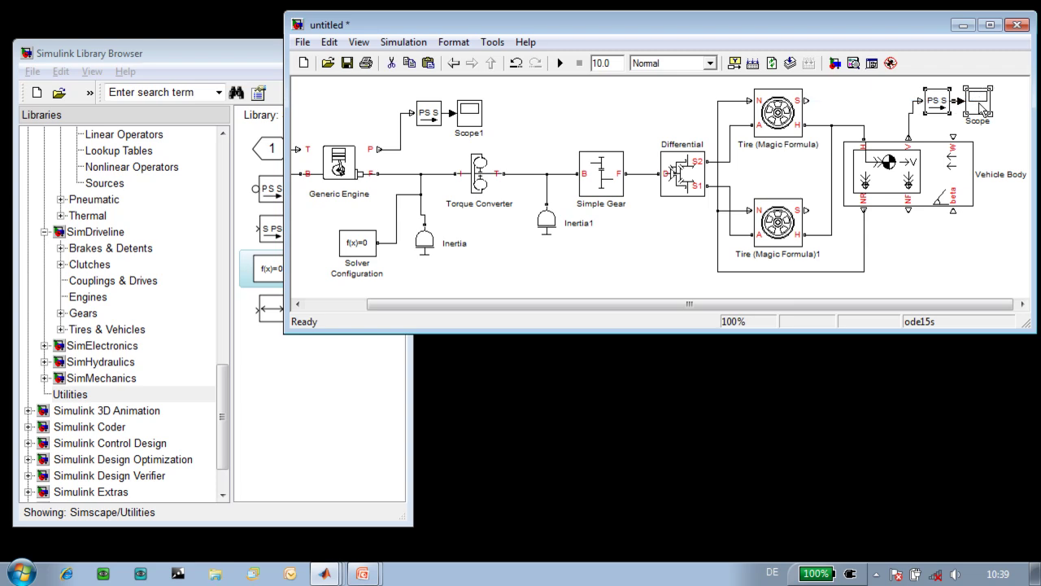
double_click(981, 104)
left_click(560, 63)
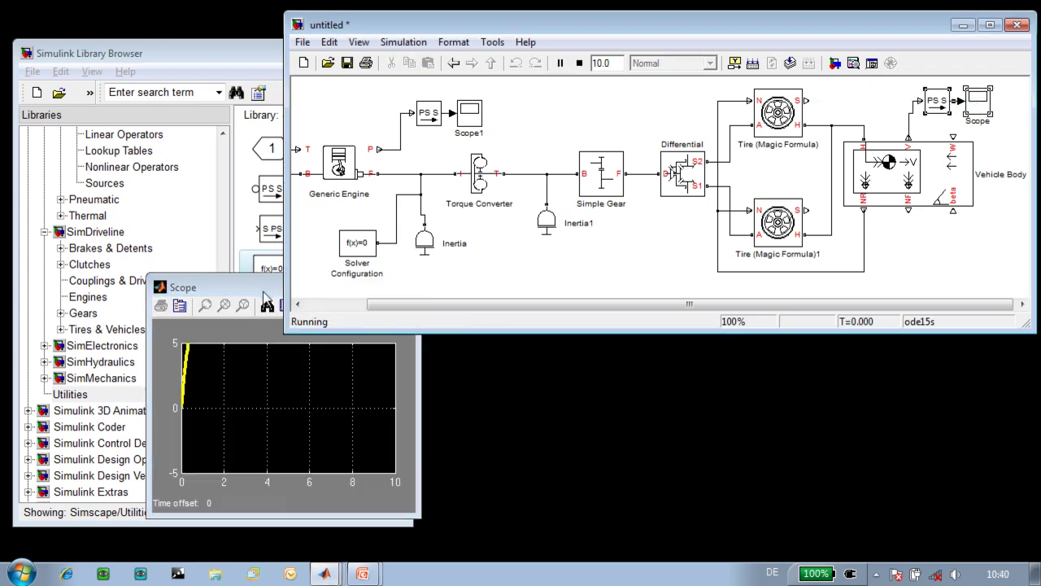
Autoscale the speed plot, showing about 85 km/hr after 6 s, and move it right.
left_click(257, 293)
left_click(268, 306)
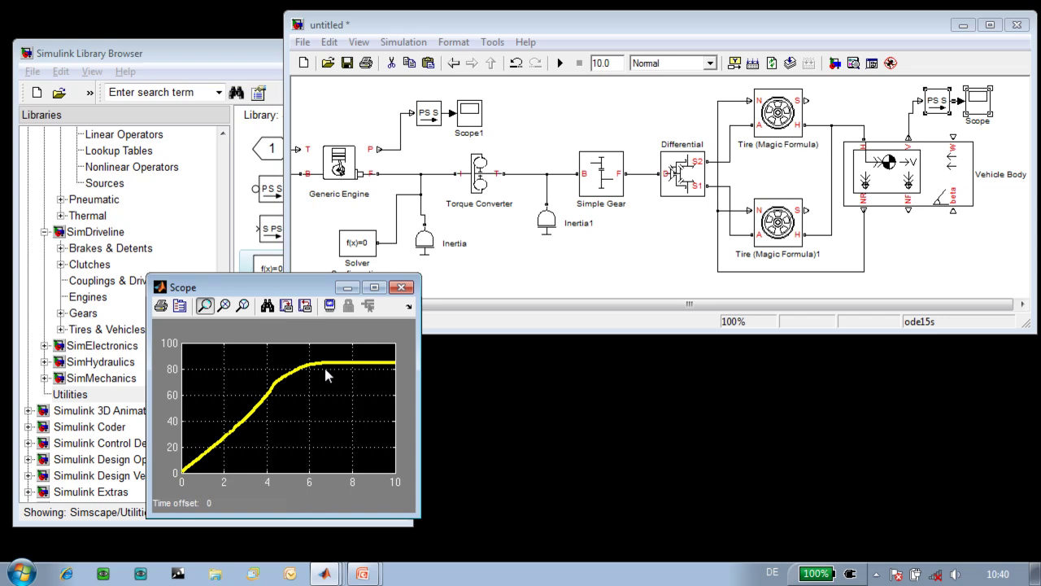
left_click_drag(303, 289, 587, 297)
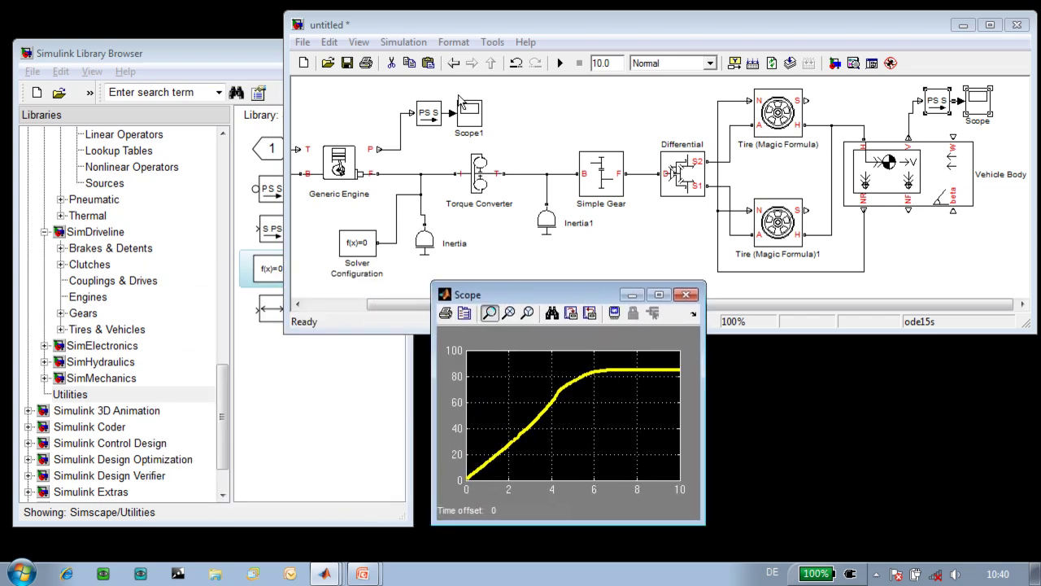
Open Scope1, autoscale the engine power plot, and arrange it beside the speed plot.
double_click(470, 114)
left_click(268, 306)
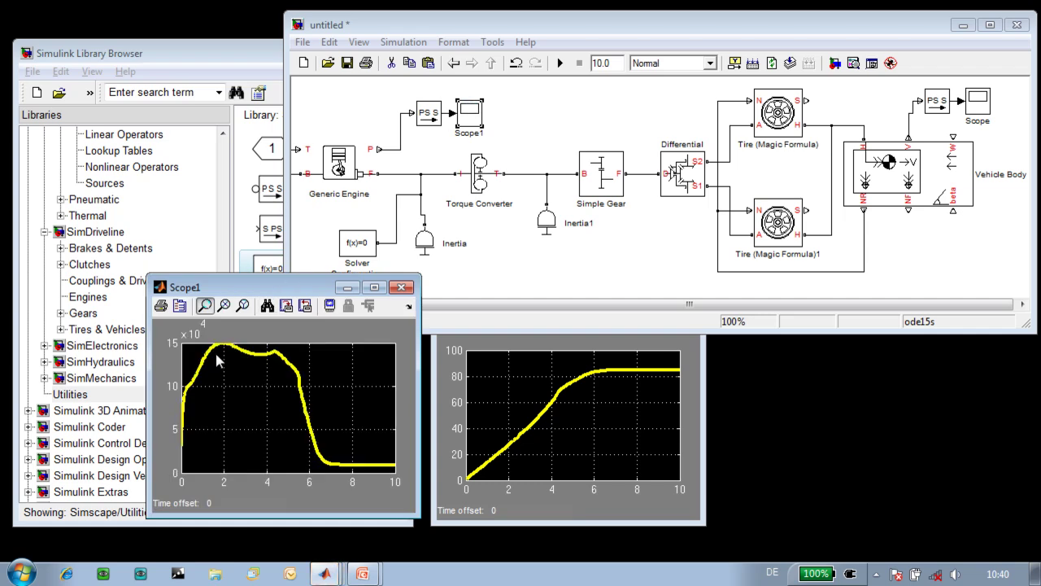
left_click(460, 344)
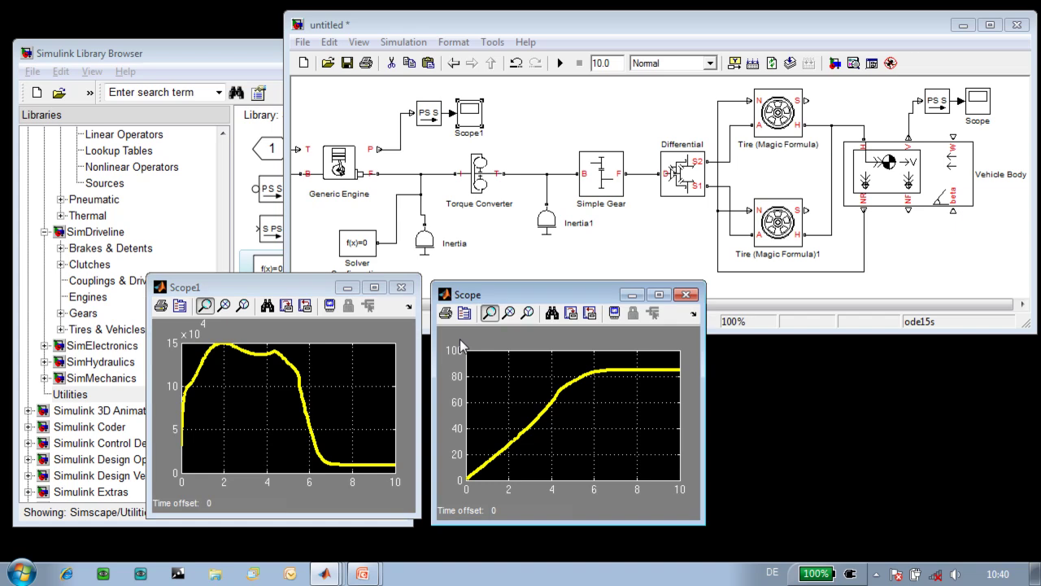
left_click(498, 256)
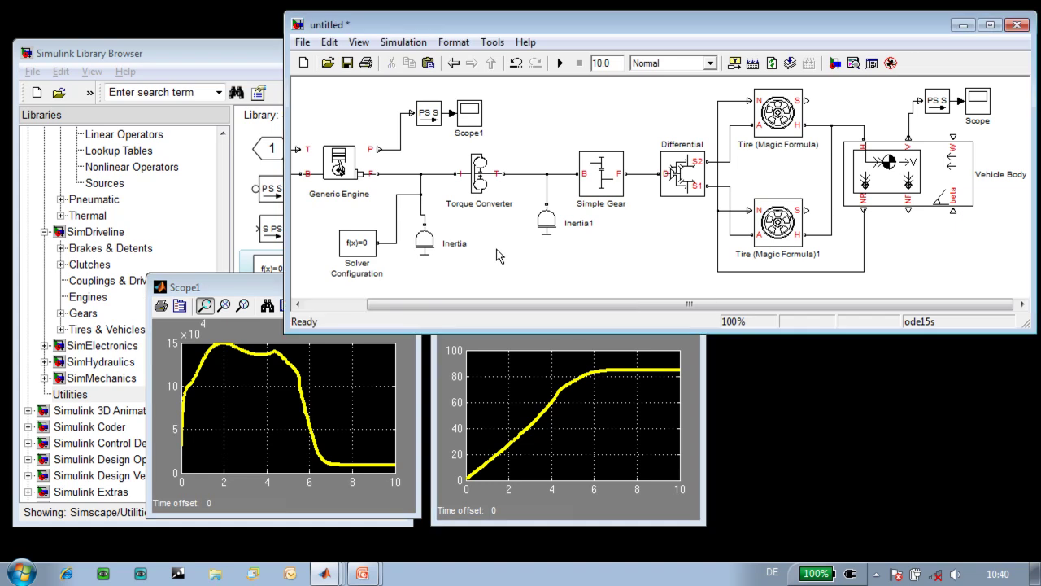
key("alt+Tab")
key("alt+Tab")
key("alt+Tab")
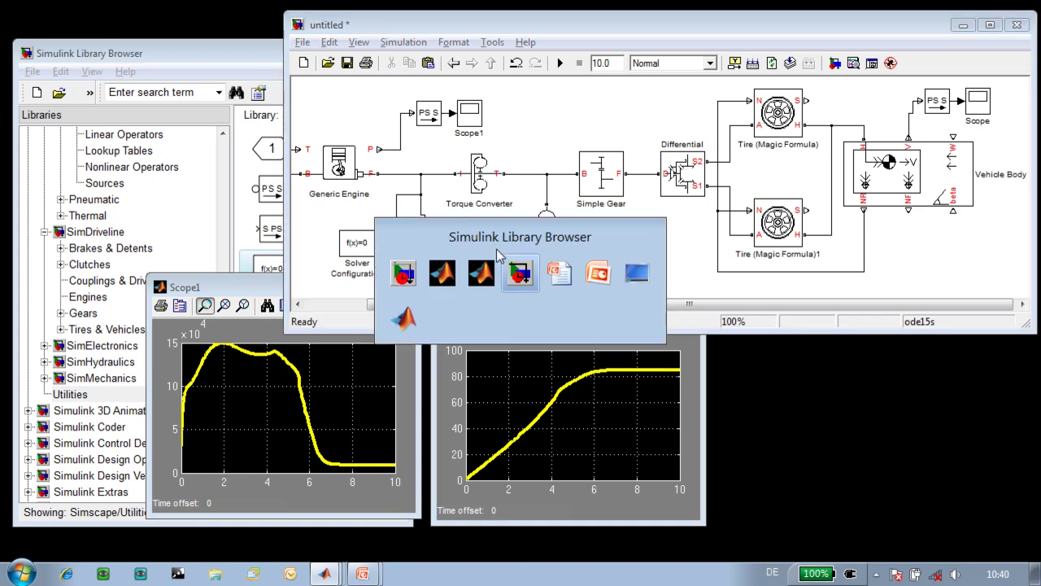